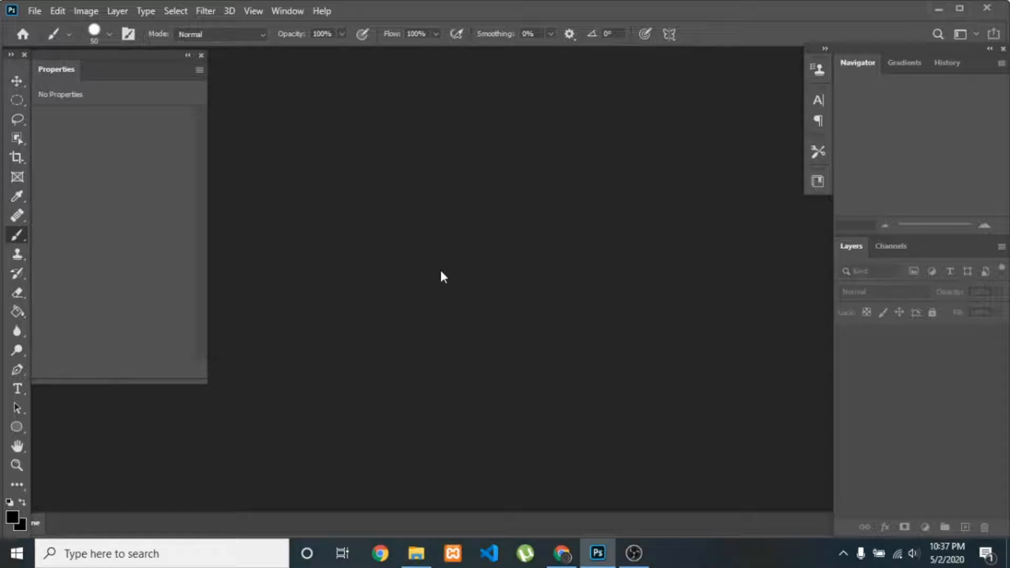
# Open the image woodwatch-kSbgs5UPAxo-unsplash from the Downloads folder.
pyautogui.doubleClick(388, 297)
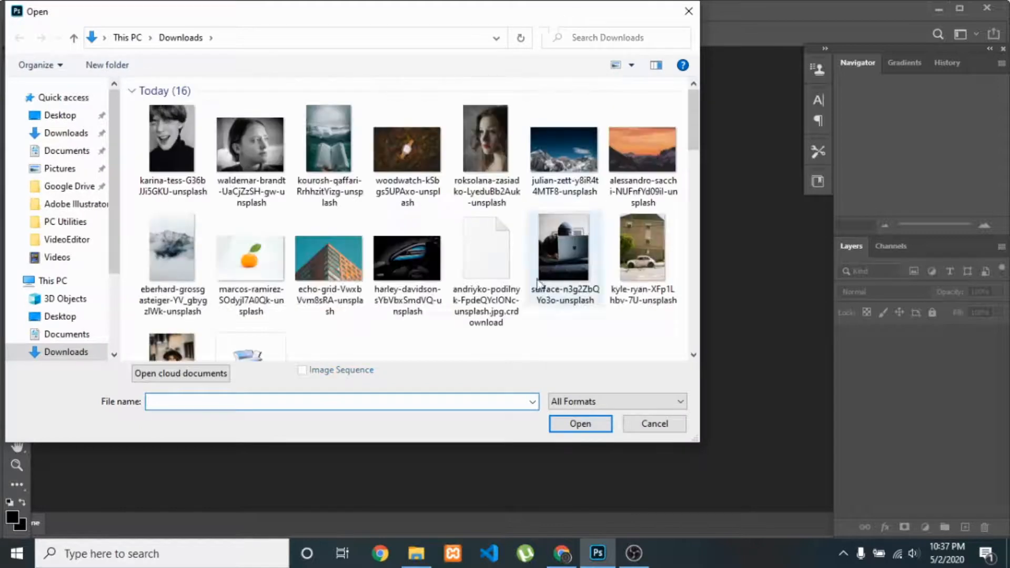
pyautogui.click(409, 168)
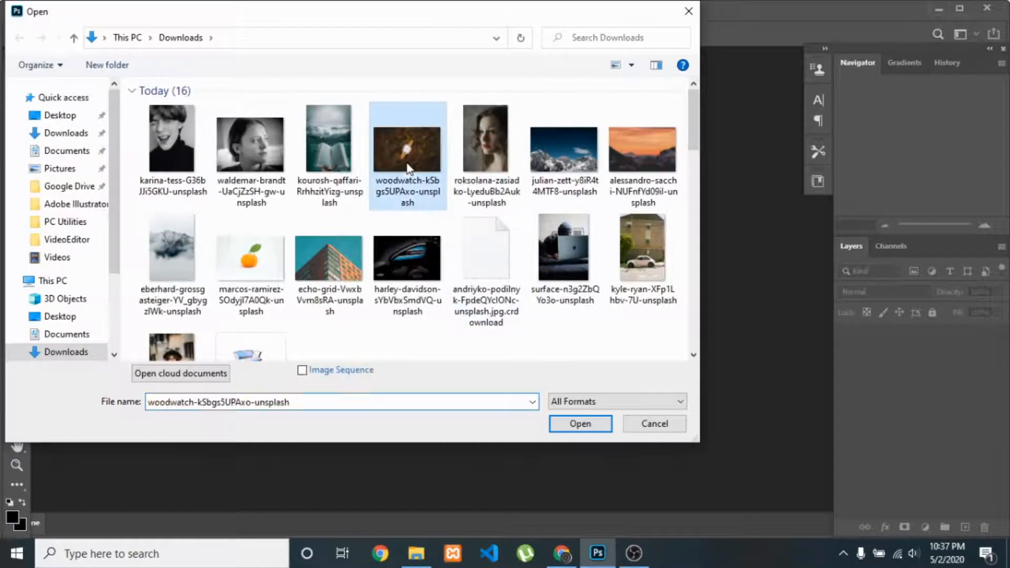
pyautogui.click(581, 425)
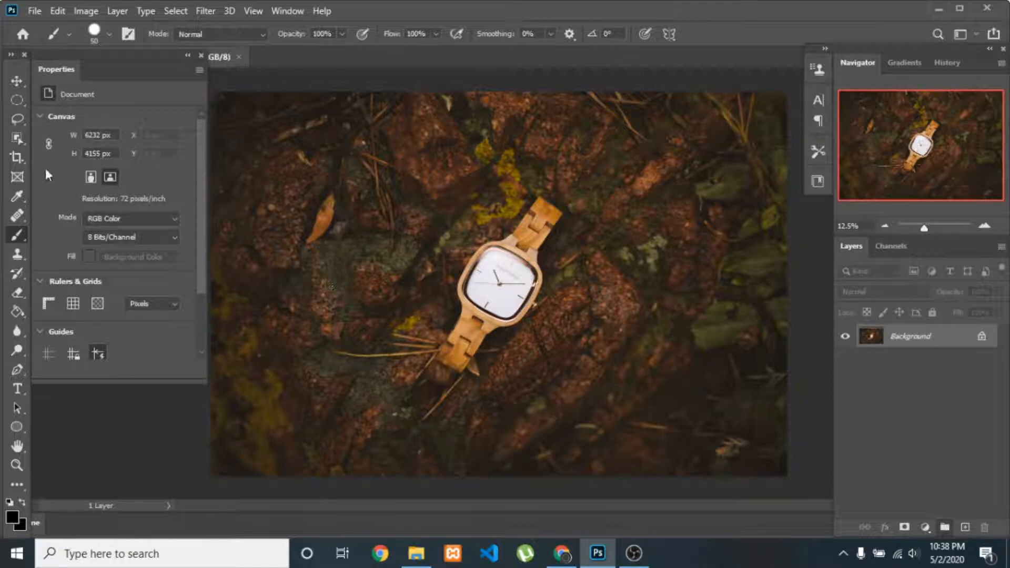
# Crop the image closely around the watch with the Crop tool, to about 3192 × 2525 px.
pyautogui.click(19, 160)
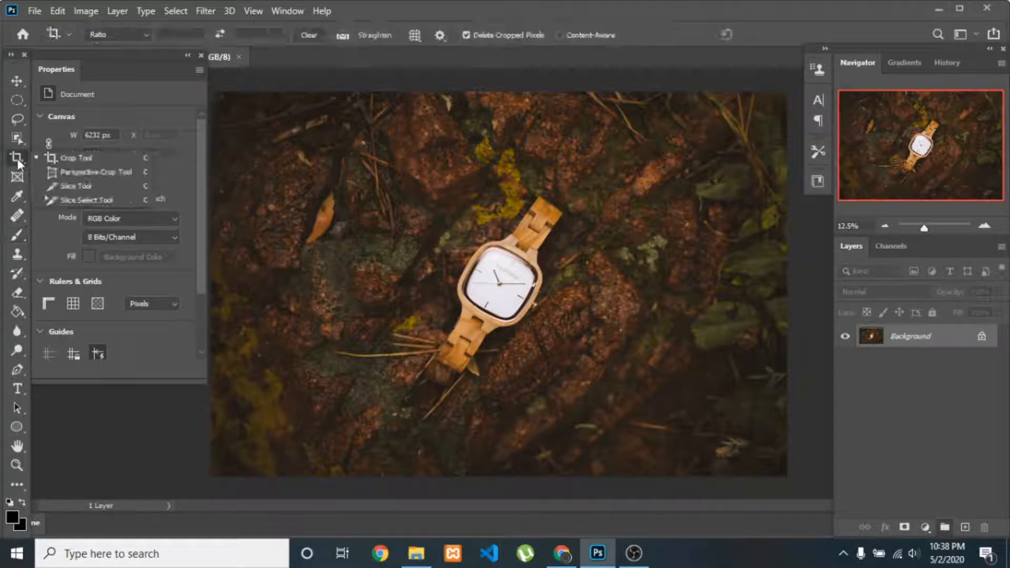
pyautogui.click(75, 160)
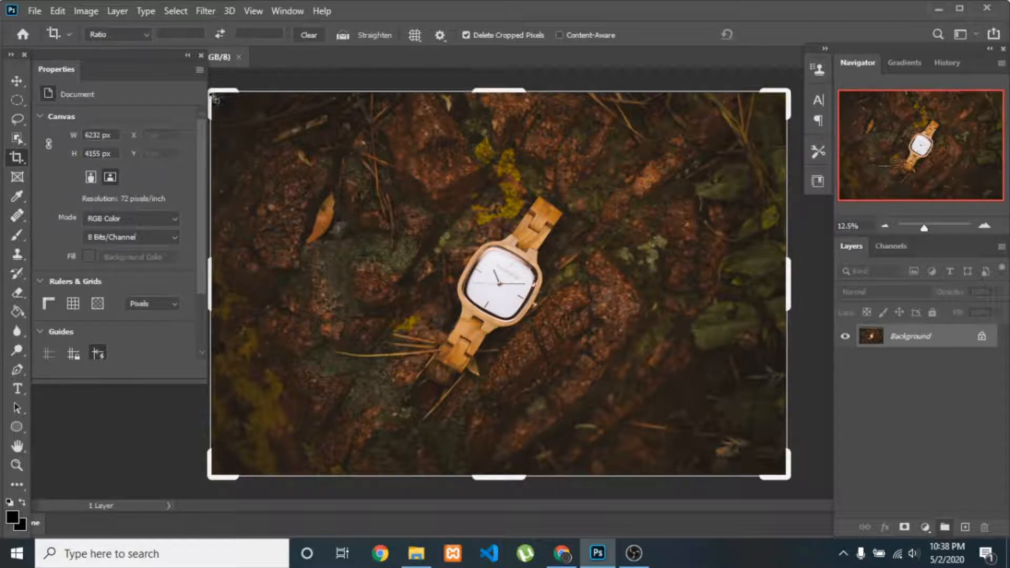
pyautogui.moveTo(245, 128); pyautogui.dragTo(279, 143)
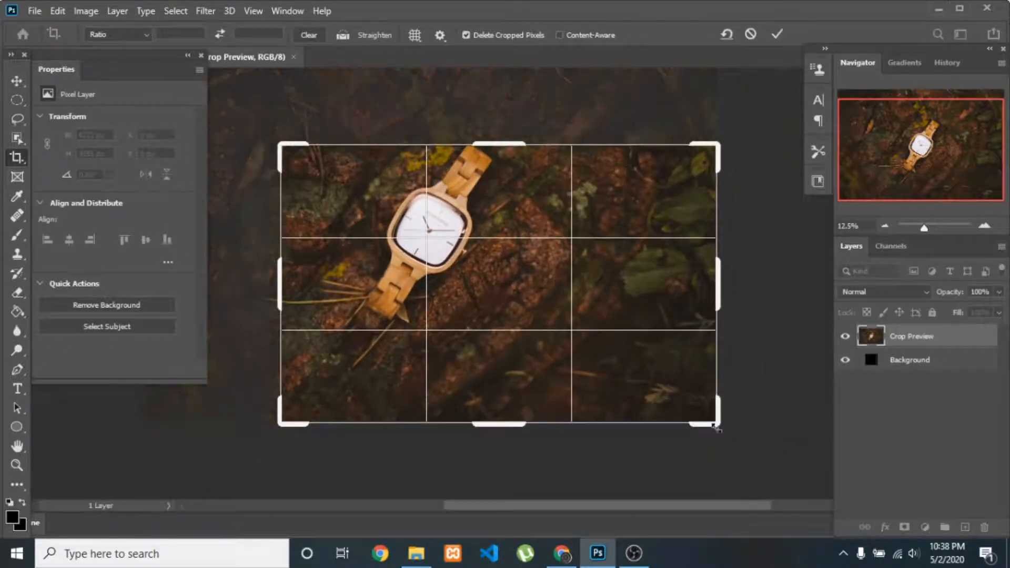
pyautogui.moveTo(717, 421); pyautogui.dragTo(635, 376)
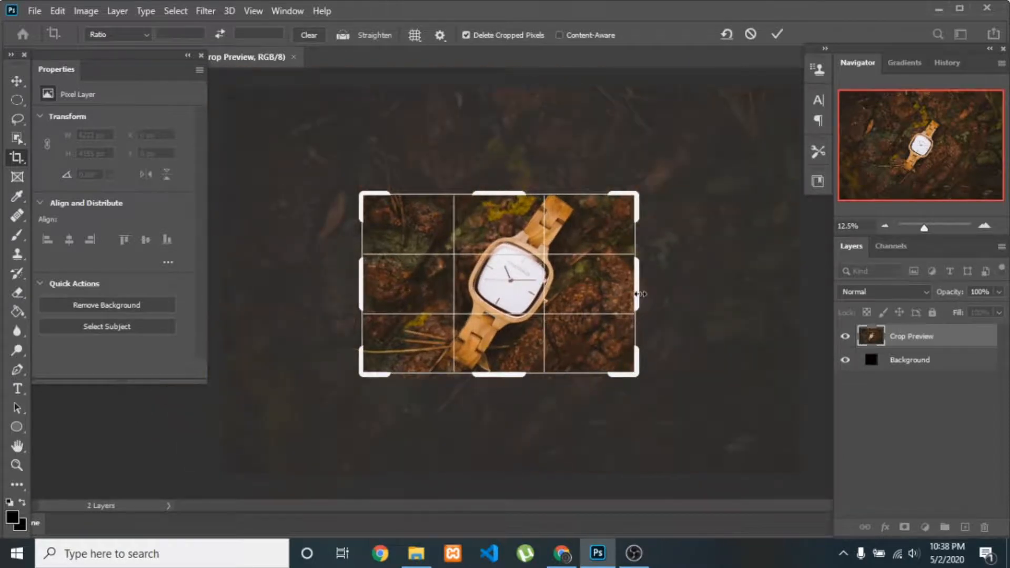
pyautogui.moveTo(638, 293); pyautogui.dragTo(651, 294)
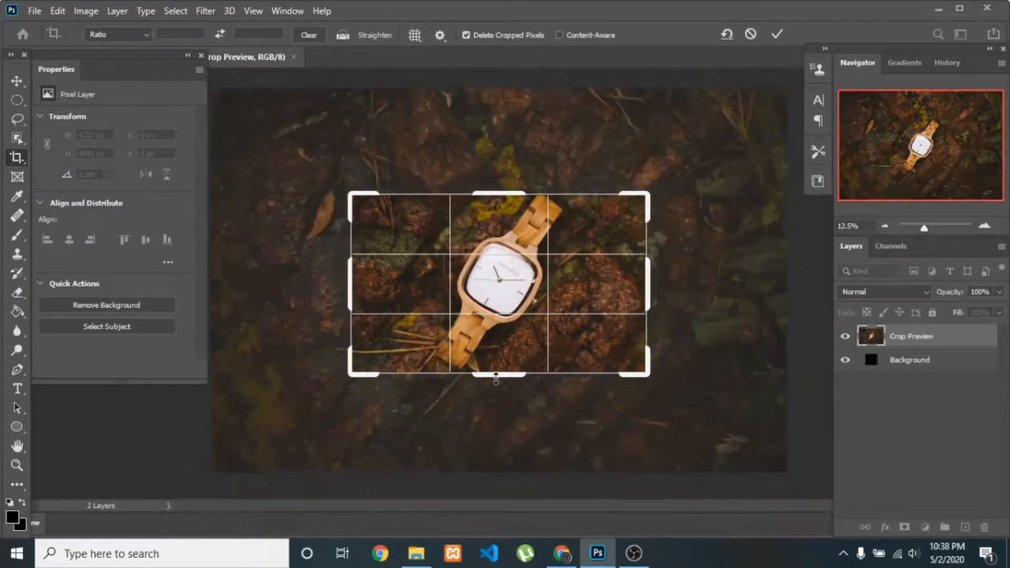
pyautogui.moveTo(499, 375); pyautogui.dragTo(500, 392)
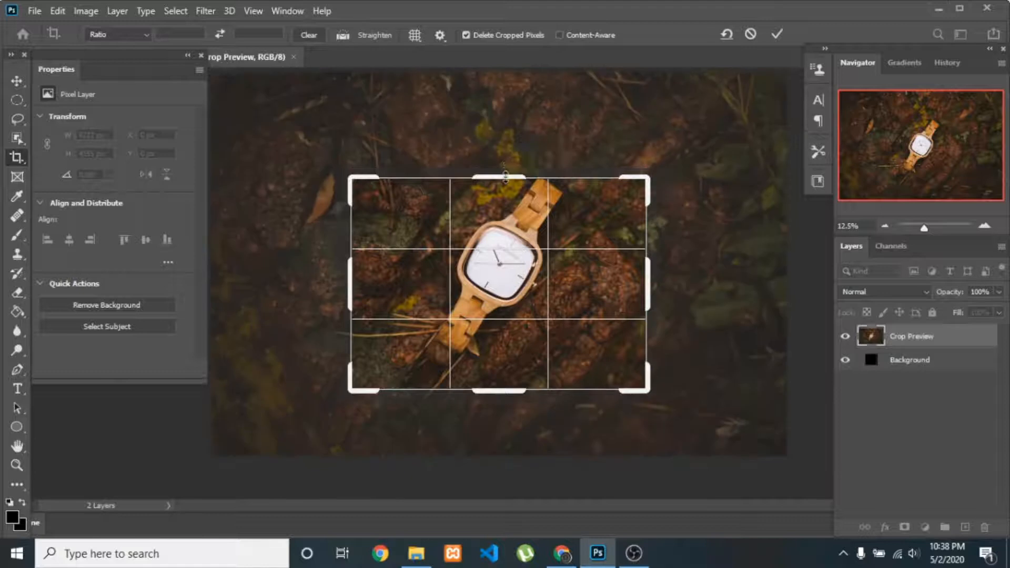
pyautogui.moveTo(506, 176); pyautogui.dragTo(506, 166)
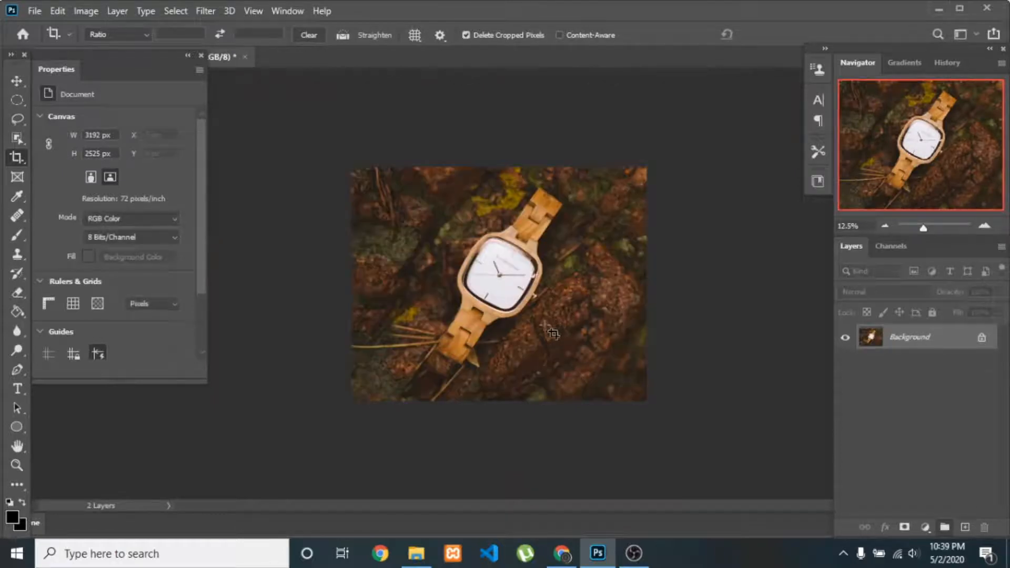
# Undo the crop around the watch after checking the result.
pyautogui.scroll(7, 522, 292)
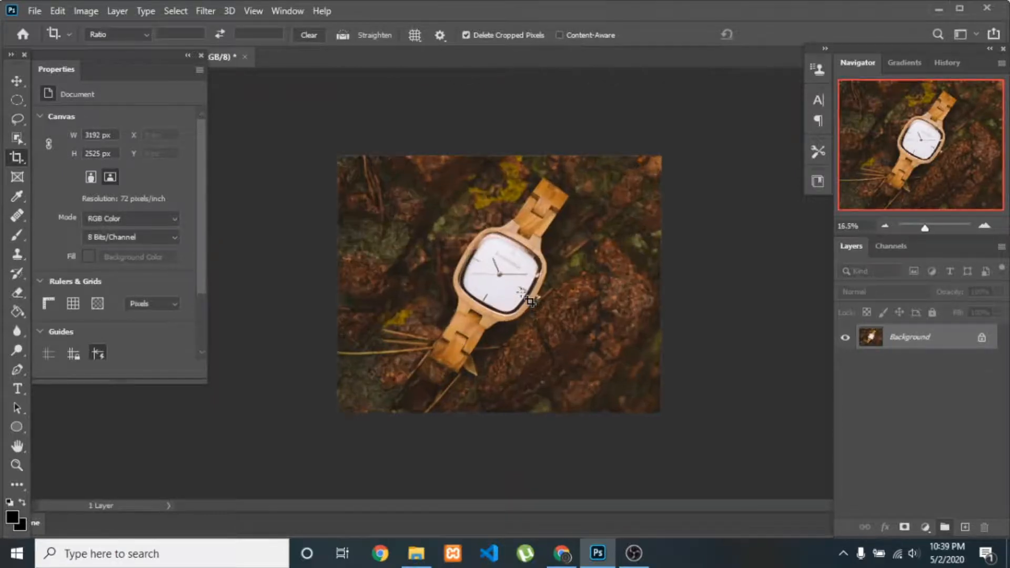
pyautogui.scroll(-5, 522, 292)
pyautogui.scroll(-1, 518, 297)
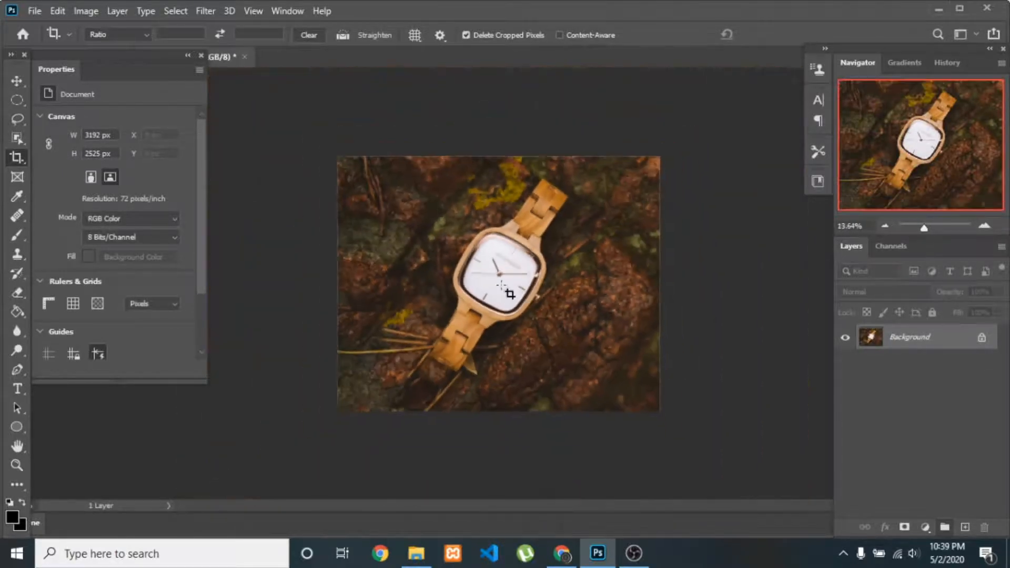
pyautogui.scroll(-2, 509, 292)
pyautogui.scroll(6, 502, 268)
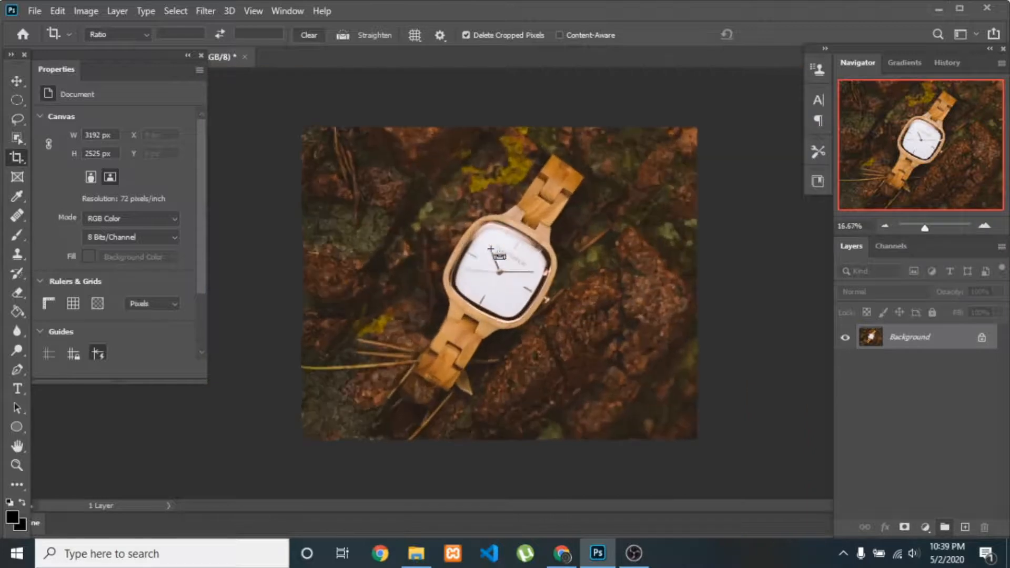
pyautogui.hotkey('ctrl', 'z')
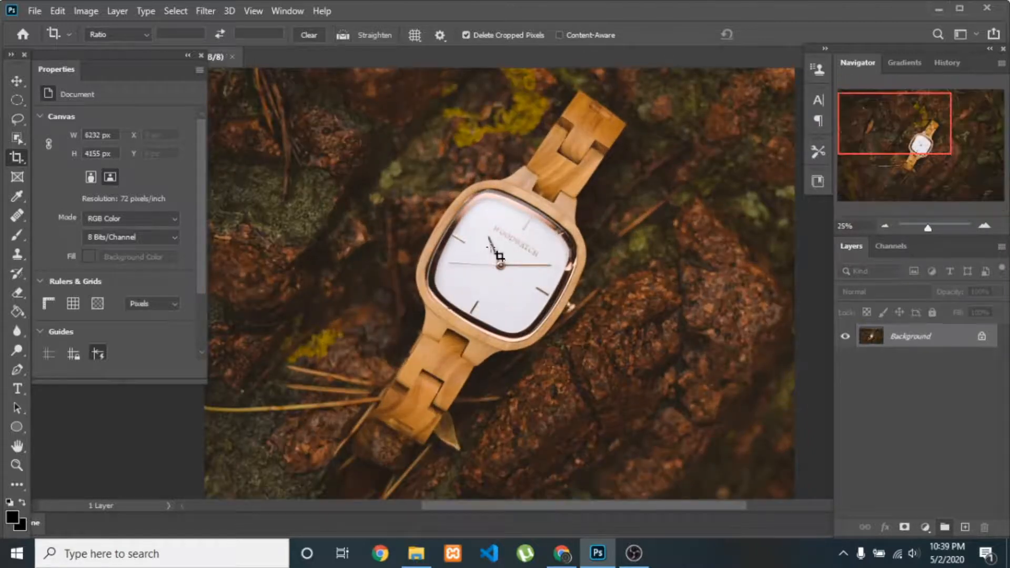
pyautogui.scroll(-10, 537, 308)
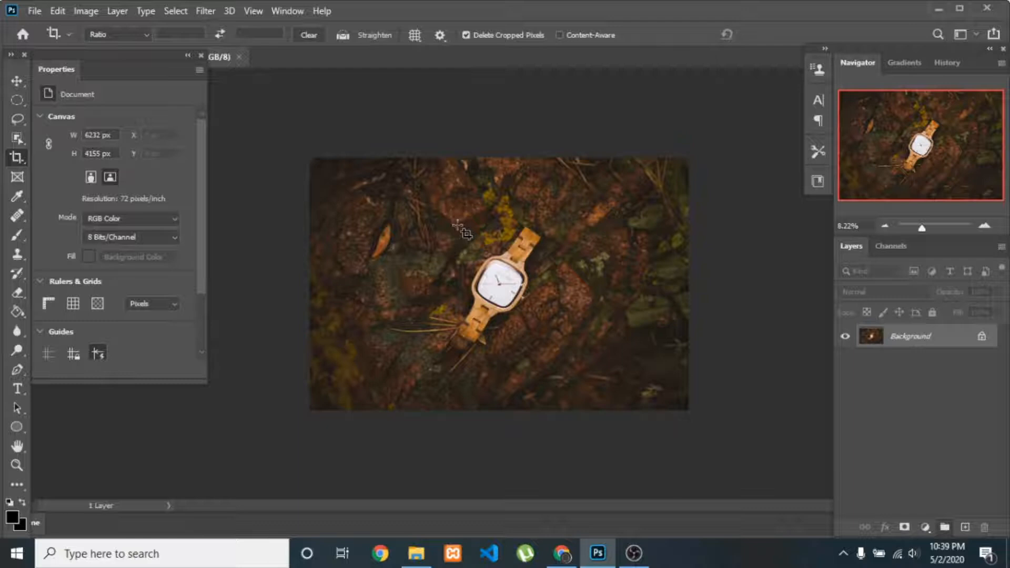
pyautogui.click(146, 35)
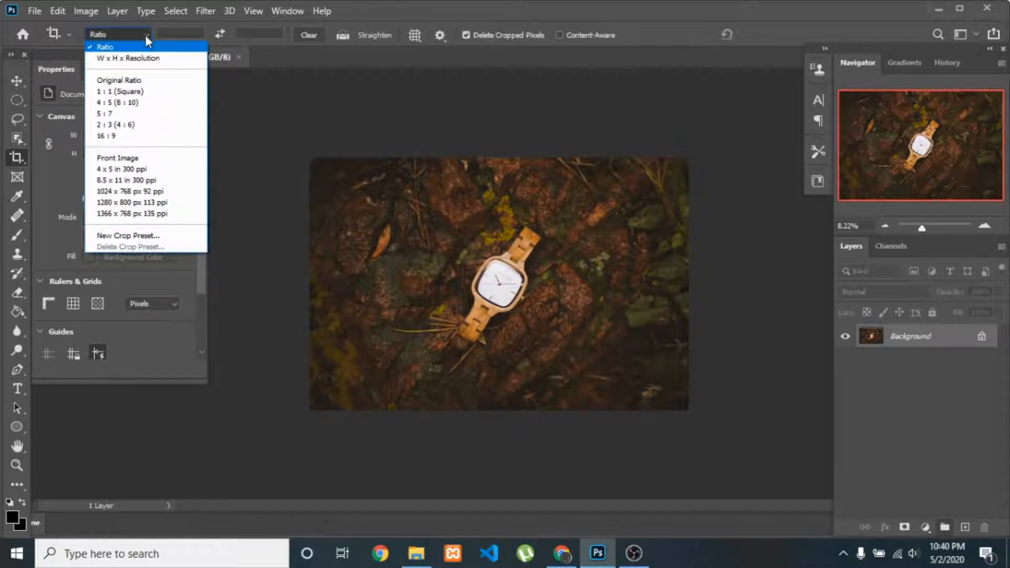
pyautogui.click(146, 35)
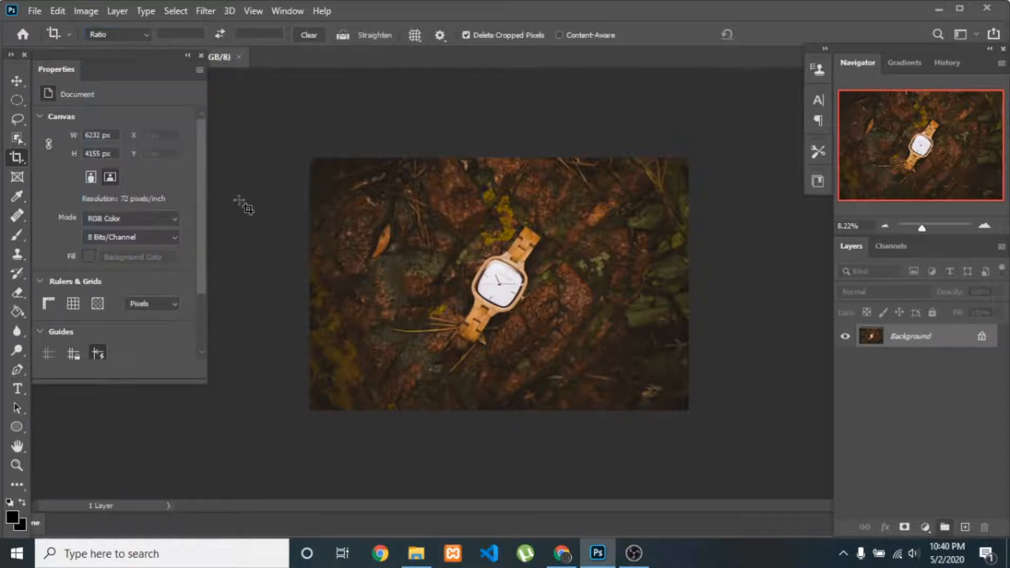
pyautogui.click(144, 36)
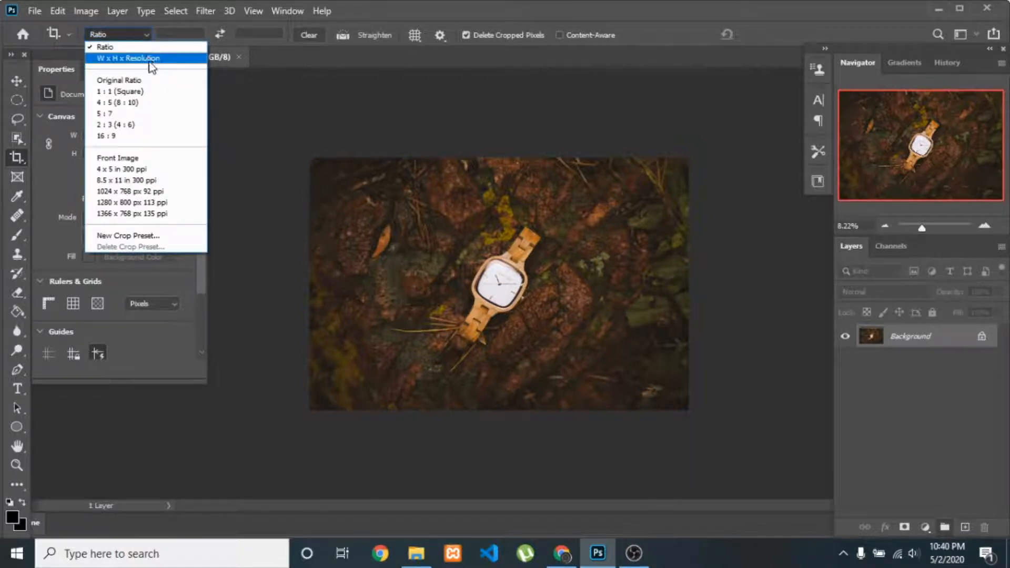
pyautogui.click(145, 35)
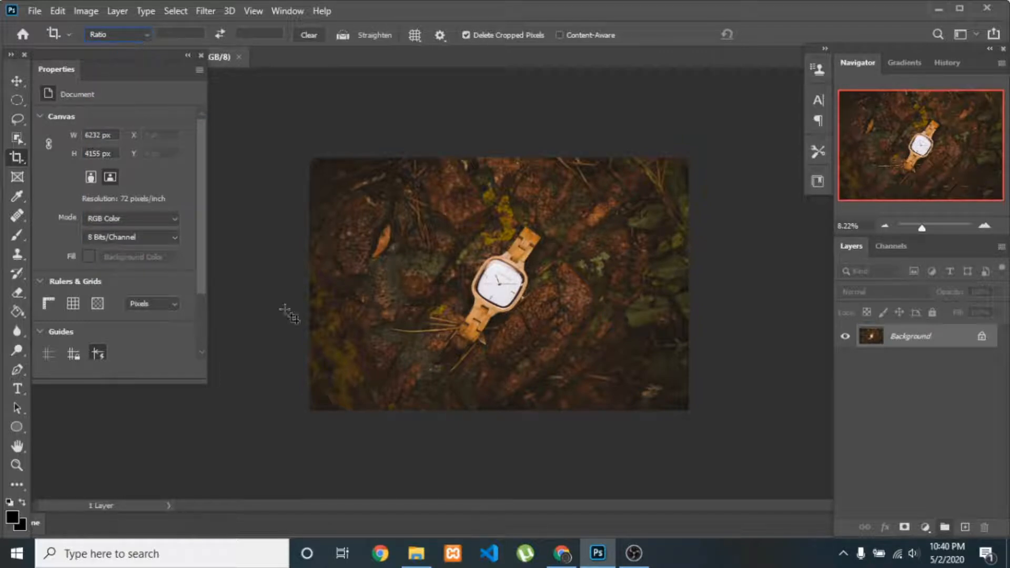
# Set the crop ratio to 1 : 1 (Square) and shrink the crop frame tightly around the watch.
pyautogui.click(139, 33)
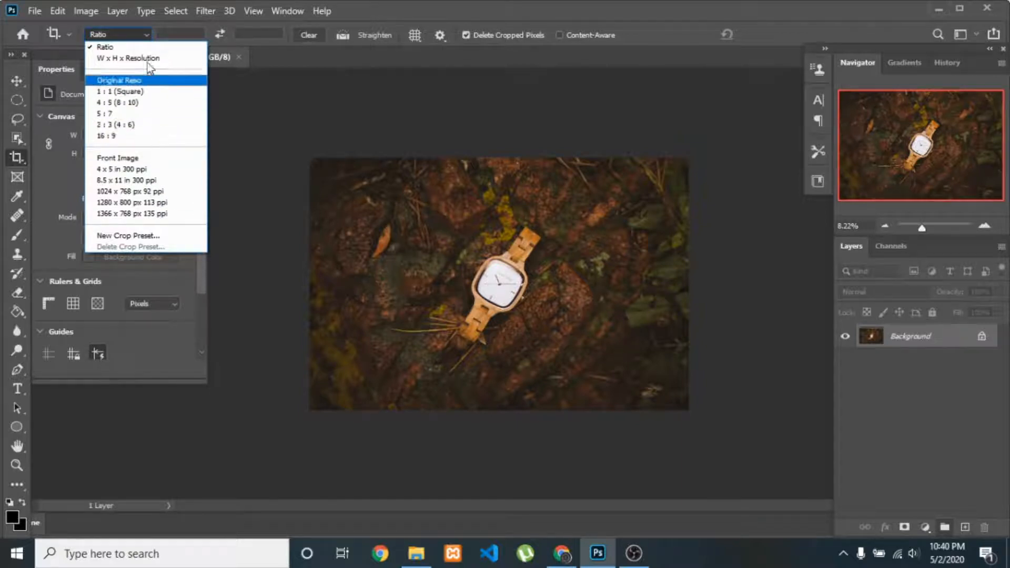
pyautogui.click(153, 98)
pyautogui.moveTo(369, 175); pyautogui.dragTo(368, 211)
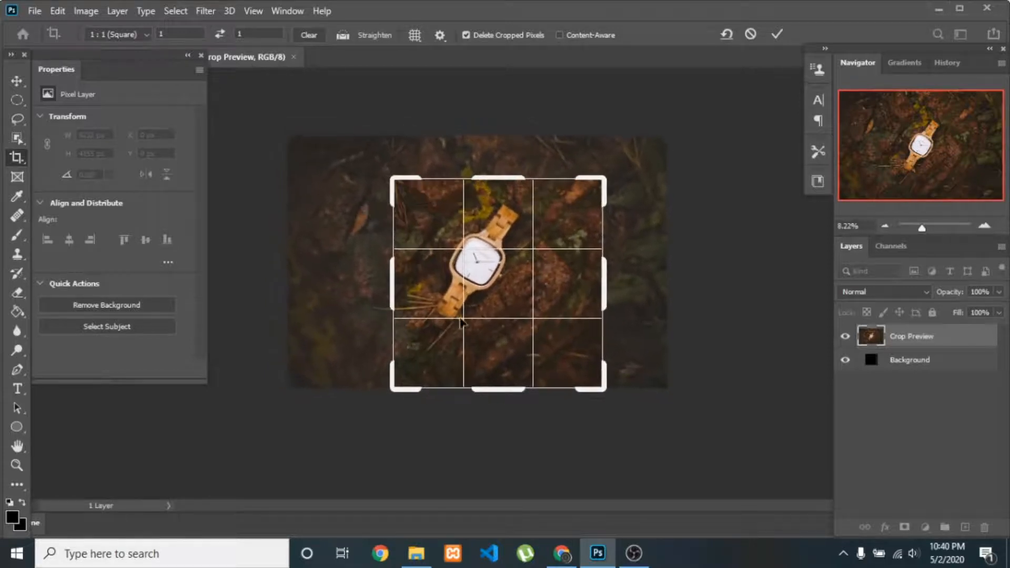
pyautogui.moveTo(504, 390); pyautogui.dragTo(463, 370)
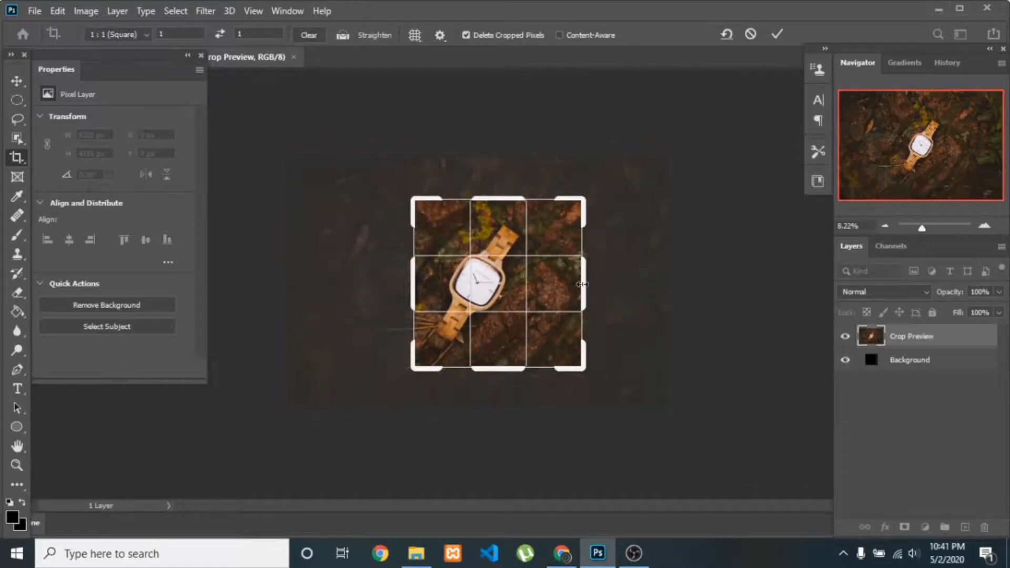
pyautogui.moveTo(583, 284)
pyautogui.mouseDown()
pyautogui.moveTo(598, 285)
pyautogui.moveTo(582, 288)
pyautogui.moveTo(571, 271)
pyautogui.moveTo(569, 284)
pyautogui.mouseUp()
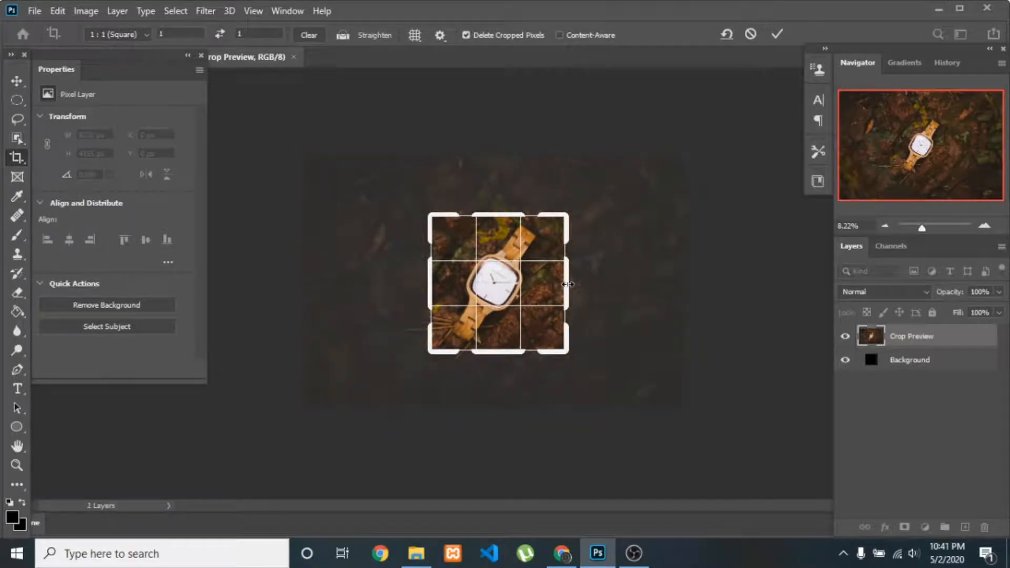
pyautogui.moveTo(568, 285)
pyautogui.mouseDown()
pyautogui.moveTo(582, 284)
pyautogui.moveTo(561, 287)
pyautogui.moveTo(570, 287)
pyautogui.mouseUp()
# Discard the pending square crop and return the crop preset to Ratio.
pyautogui.click(119, 35)
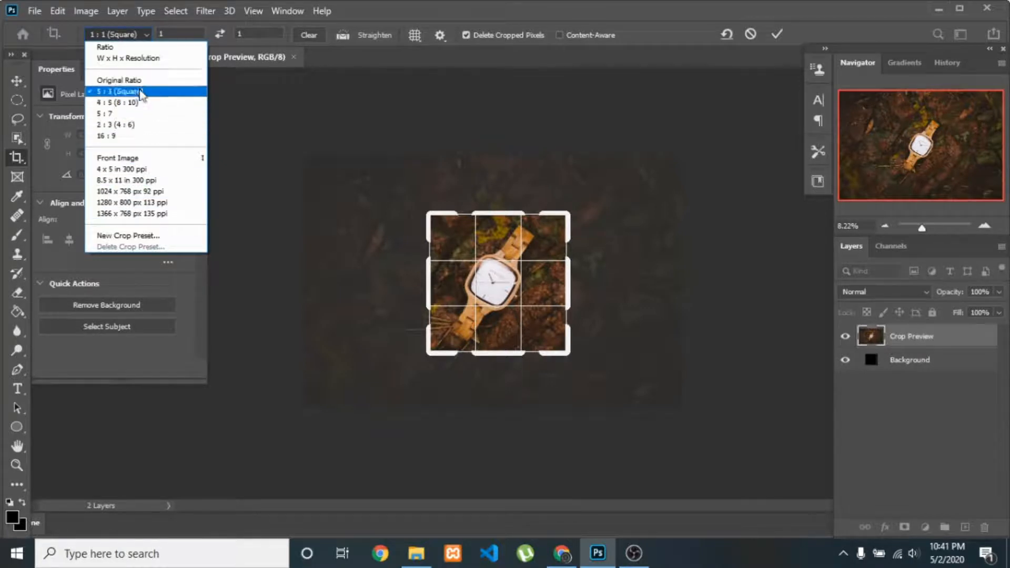
pyautogui.click(135, 35)
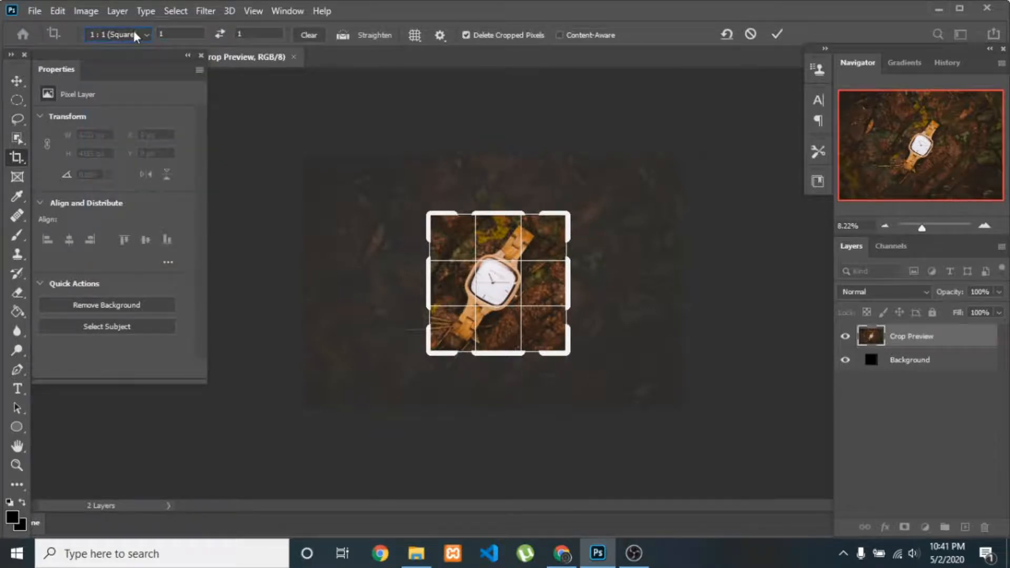
pyautogui.click(136, 35)
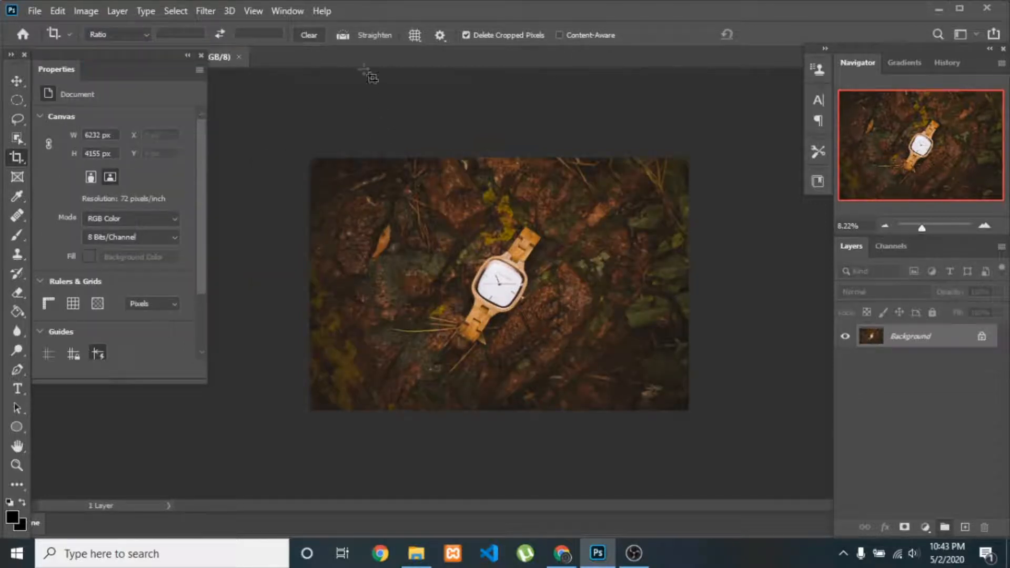
# Straighten the image along the length of the watch strap so the watch stands upright, and apply the crop.
pyautogui.click(343, 35)
pyautogui.moveTo(425, 405); pyautogui.dragTo(567, 164)
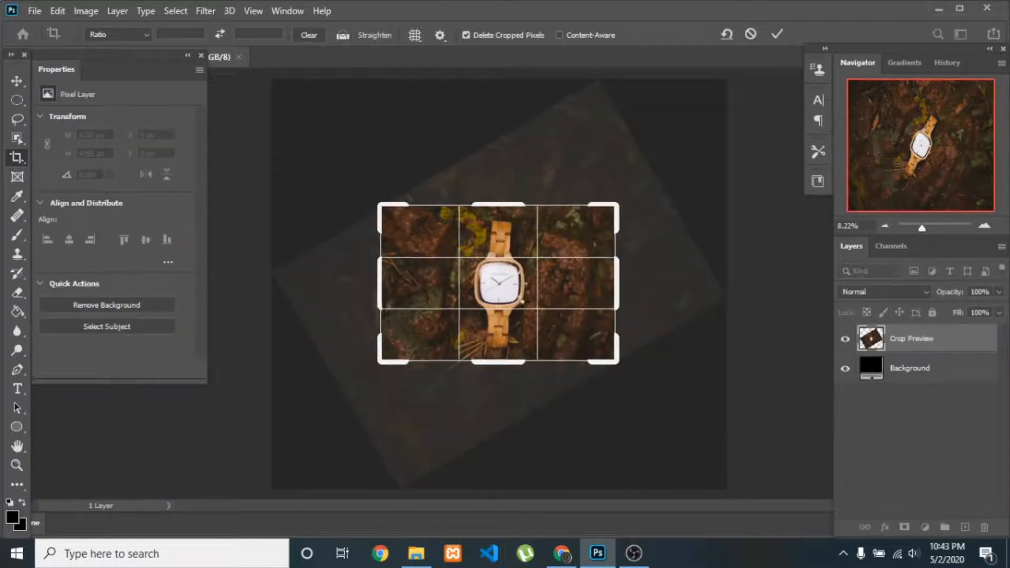
pyautogui.press('Return')
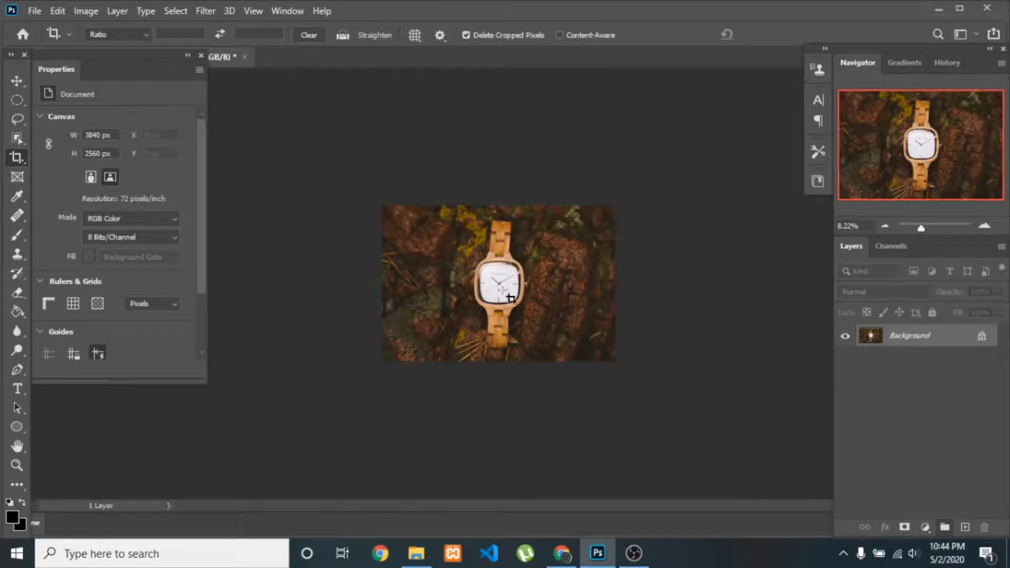
# Undo the straightening crop after examining the upright watch.
pyautogui.scroll(3, 511, 298)
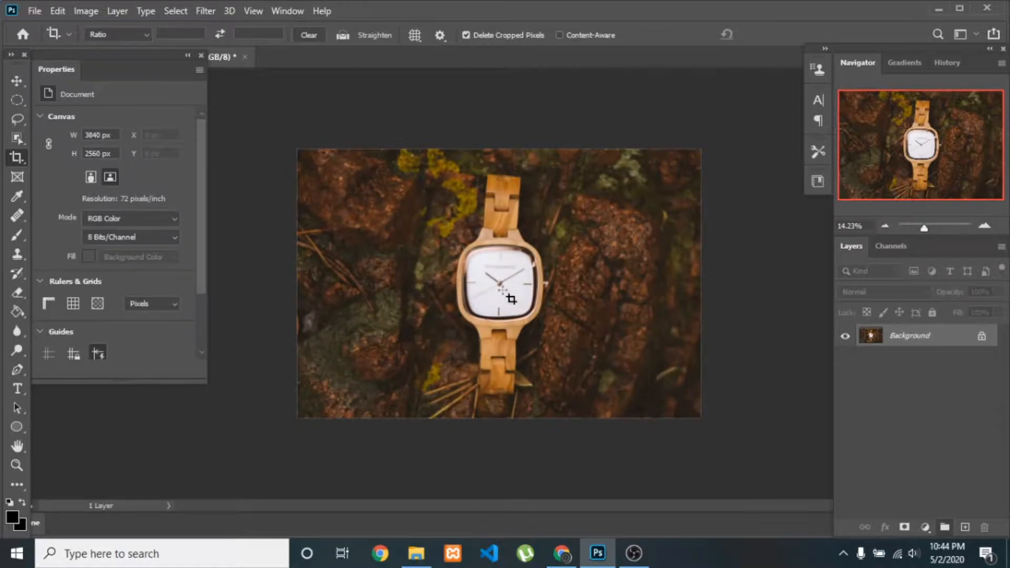
pyautogui.scroll(5, 511, 298)
pyautogui.scroll(-8, 511, 298)
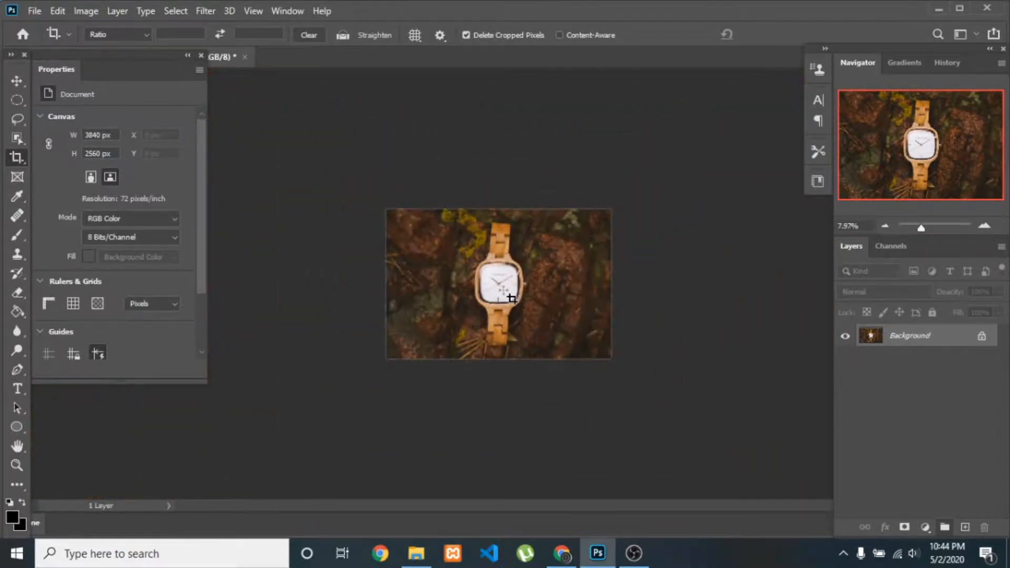
pyautogui.scroll(2, 511, 299)
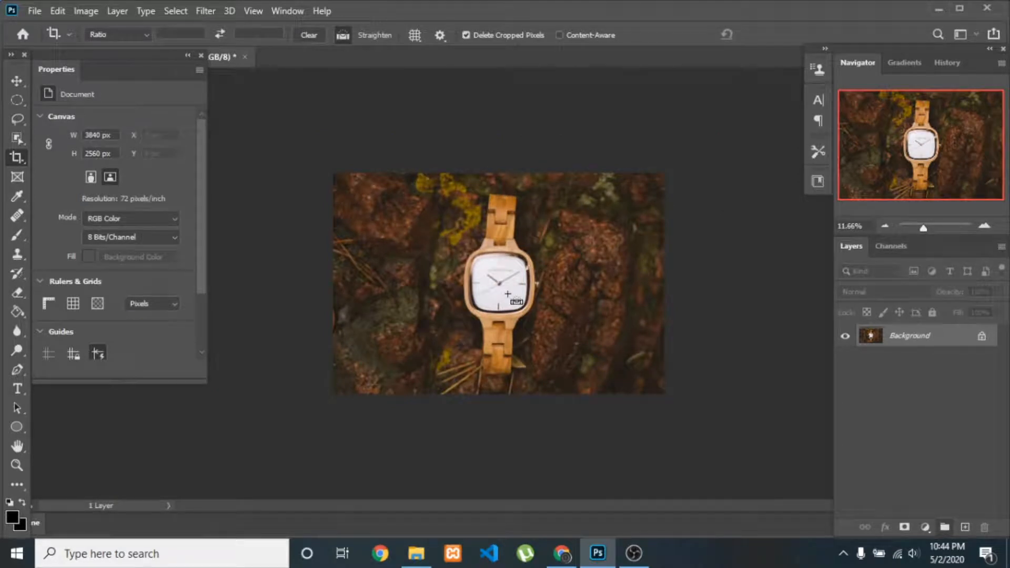
pyautogui.hotkey('ctrl', 'z')
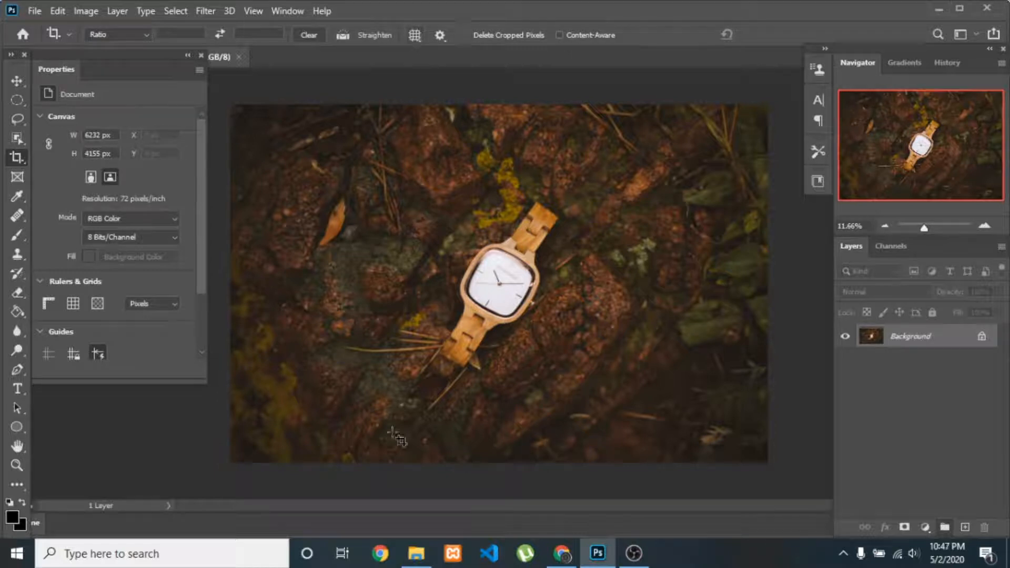
pyautogui.moveTo(397, 431); pyautogui.dragTo(429, 395)
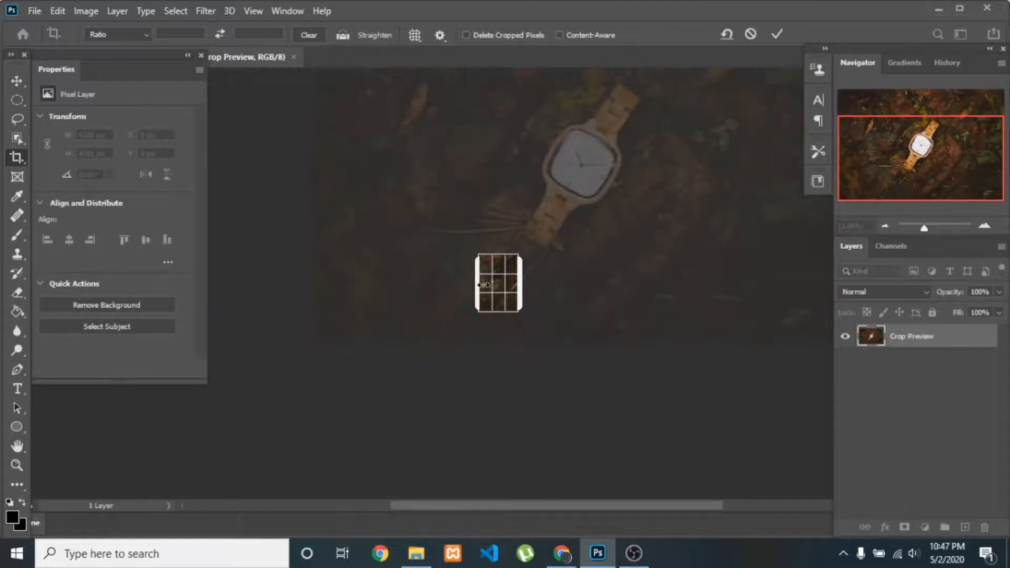
pyautogui.hotkey('ctrl', 'z')
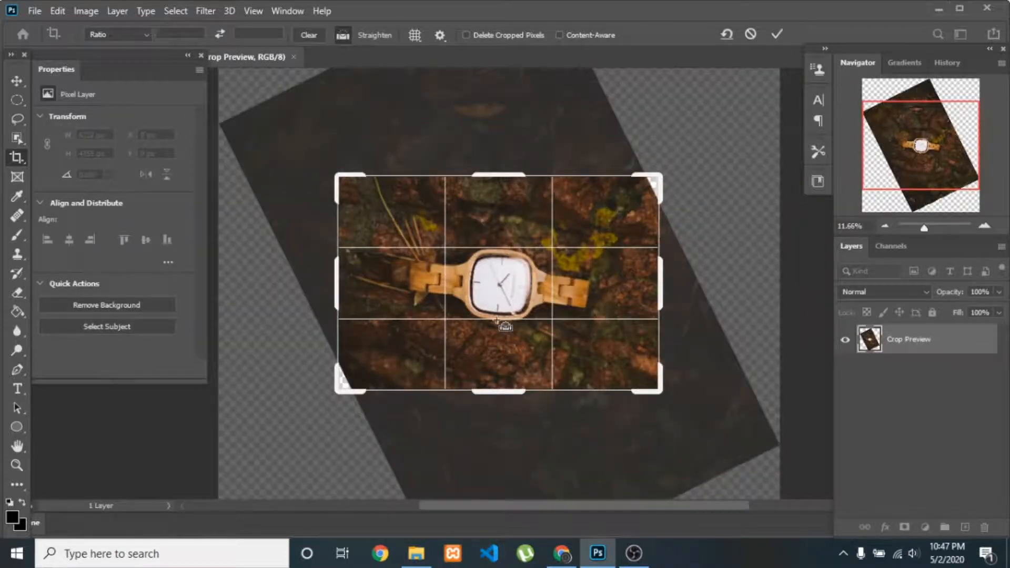
pyautogui.hotkey('ctrl', 'shift', 'z')
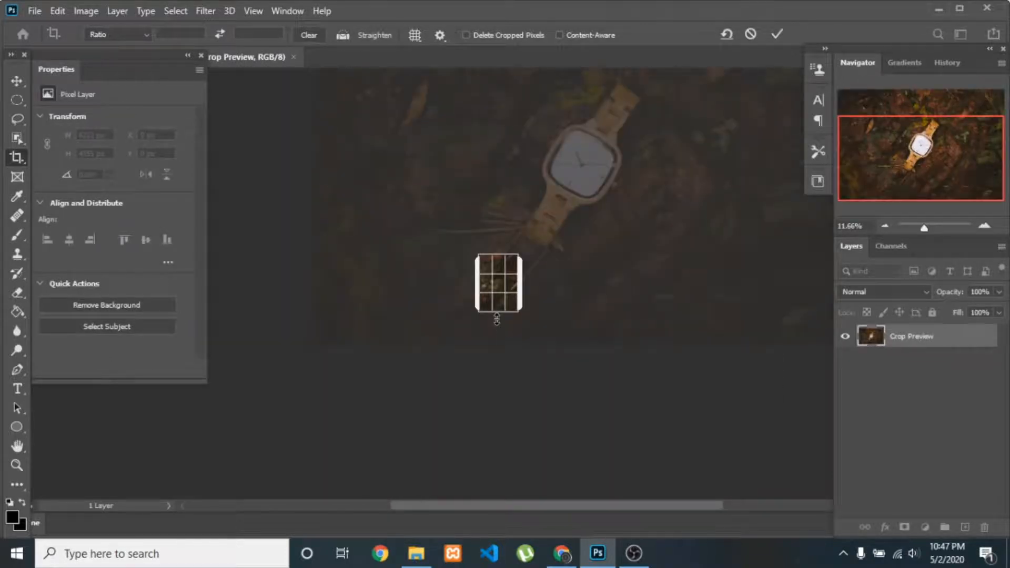
pyautogui.press('Return')
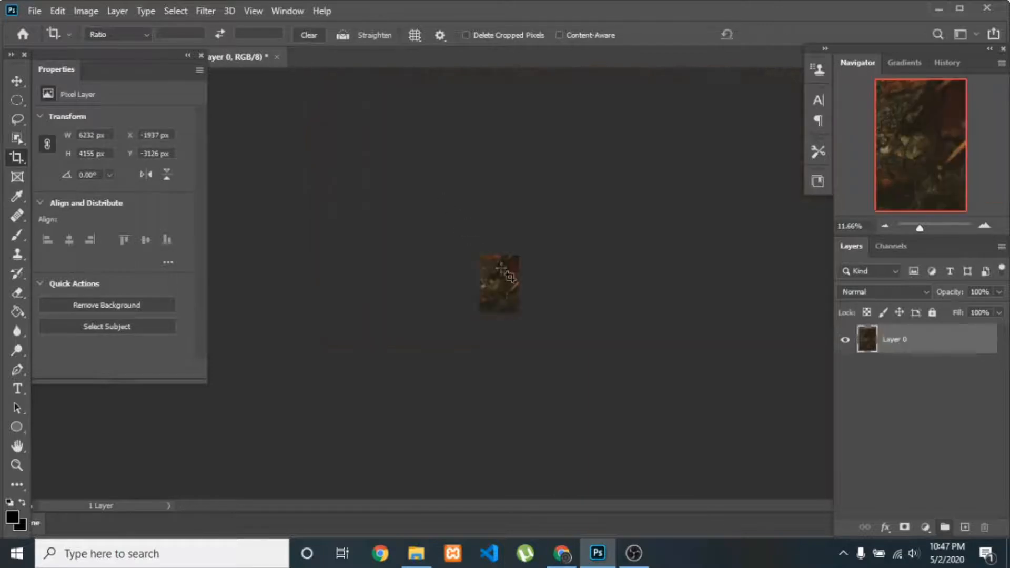
pyautogui.hotkey('ctrl', 'z')
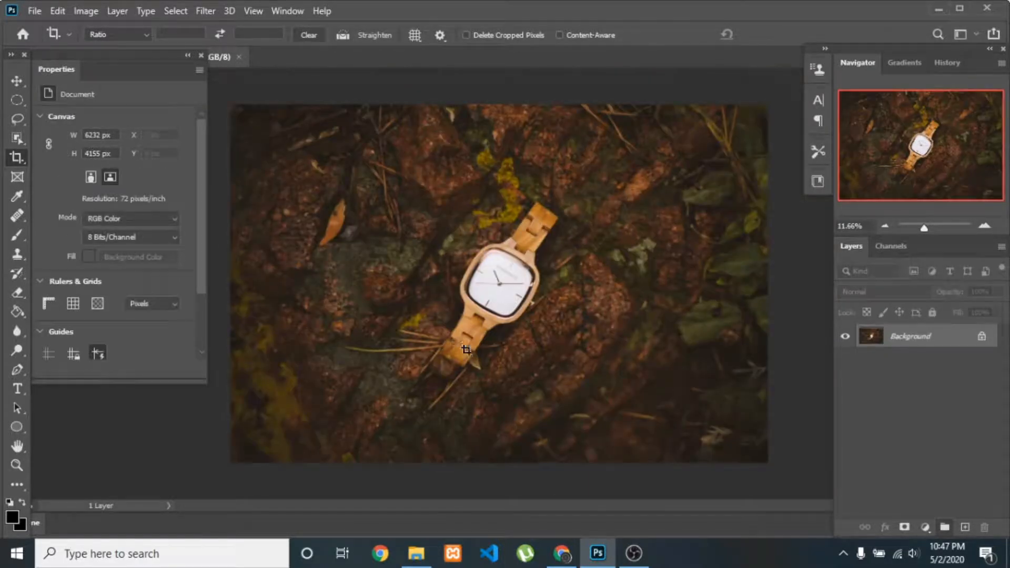
# Straighten the photo again along the diagonal strap so the watch stands upright, and try a further rotation of the pending crop.
pyautogui.click(343, 36)
pyautogui.moveTo(384, 448); pyautogui.dragTo(613, 114)
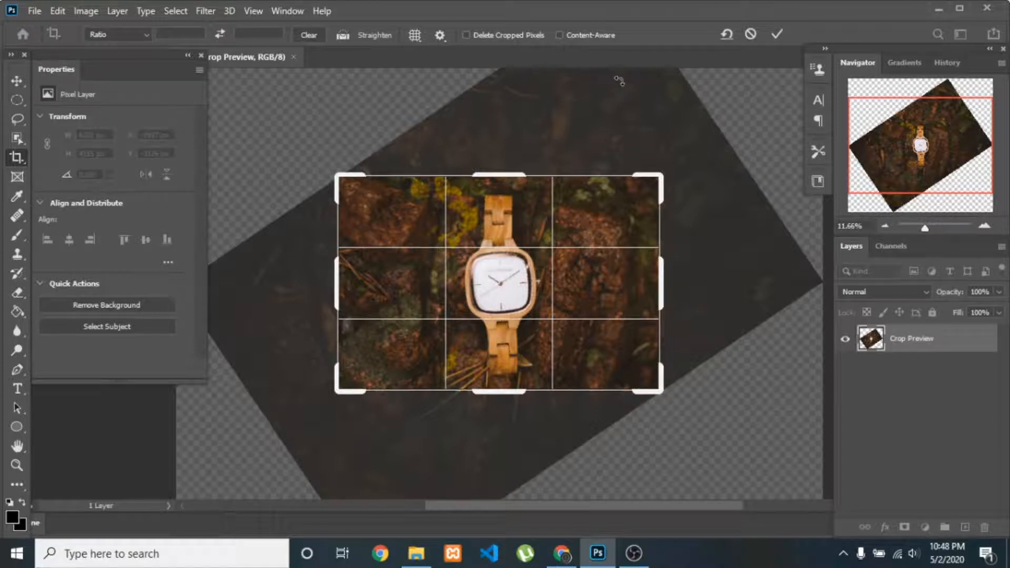
pyautogui.moveTo(619, 80); pyautogui.dragTo(698, 425)
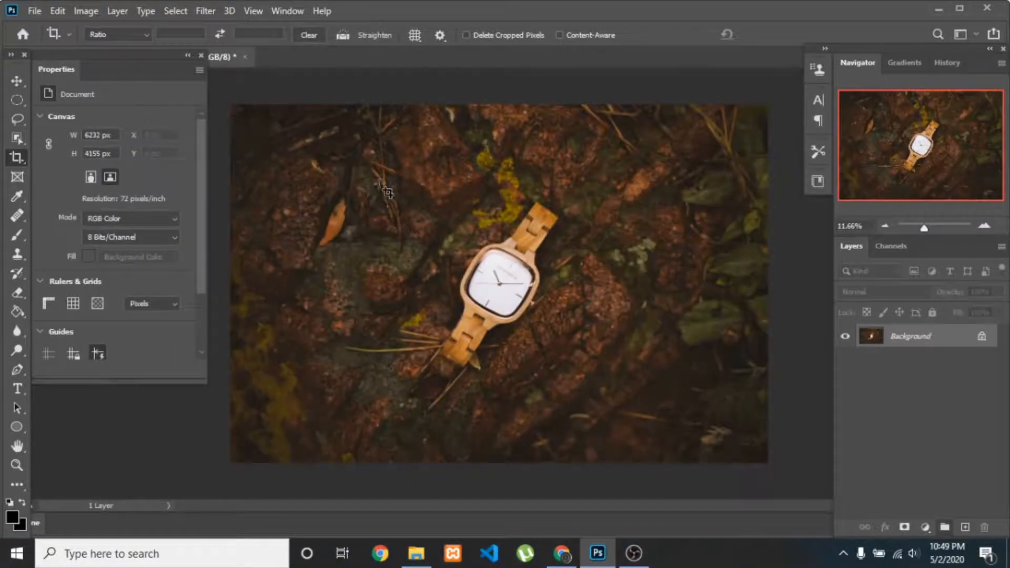
# Crop the photo to a nearly square area around the watch with Delete Cropped Pixels off, and reopen the crop to check the hidden surroundings.
pyautogui.moveTo(368, 170); pyautogui.dragTo(616, 407)
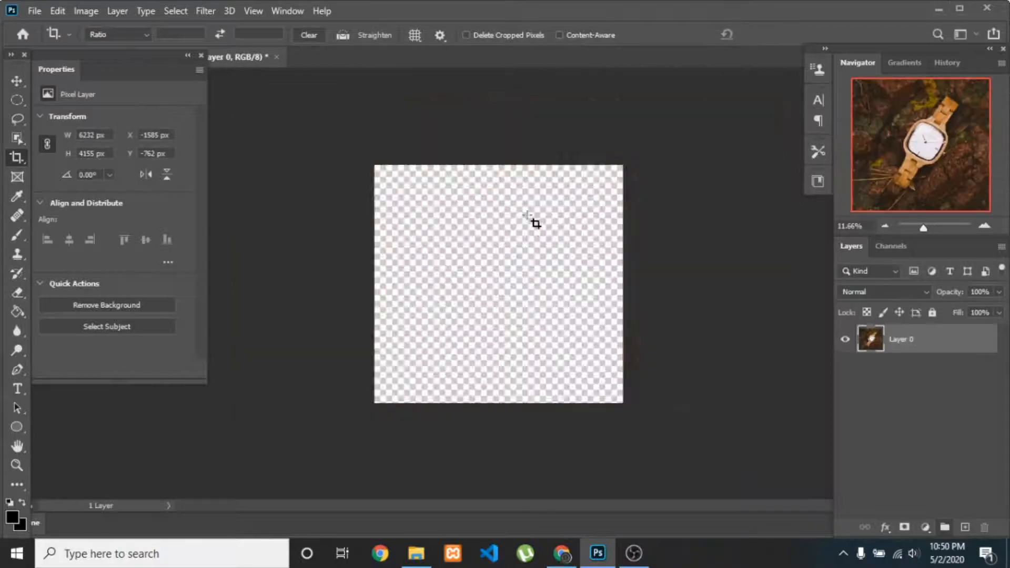
pyautogui.press('Return')
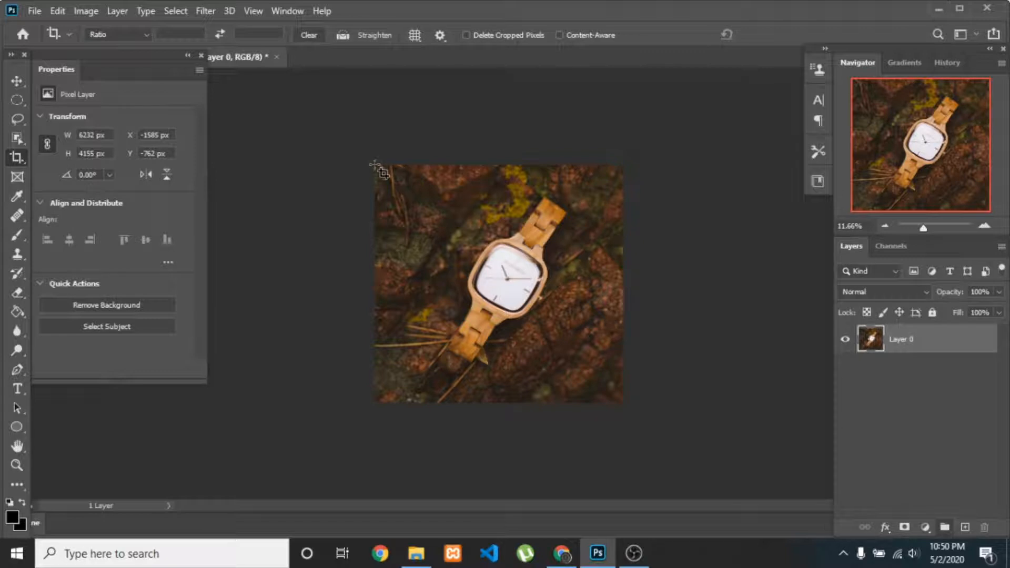
pyautogui.moveTo(375, 165); pyautogui.dragTo(665, 414)
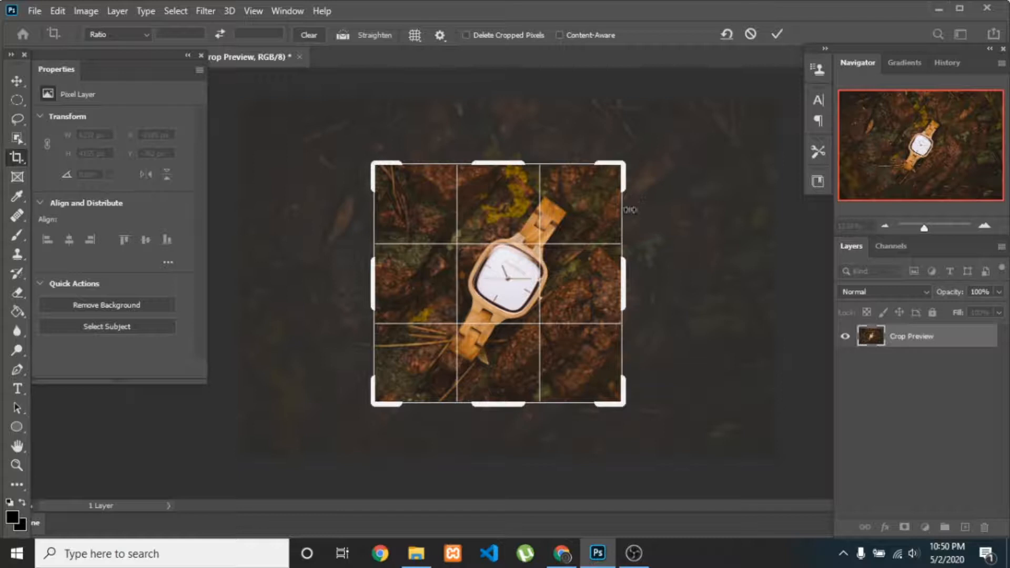
pyautogui.press('ctrl')
pyautogui.press('Return')
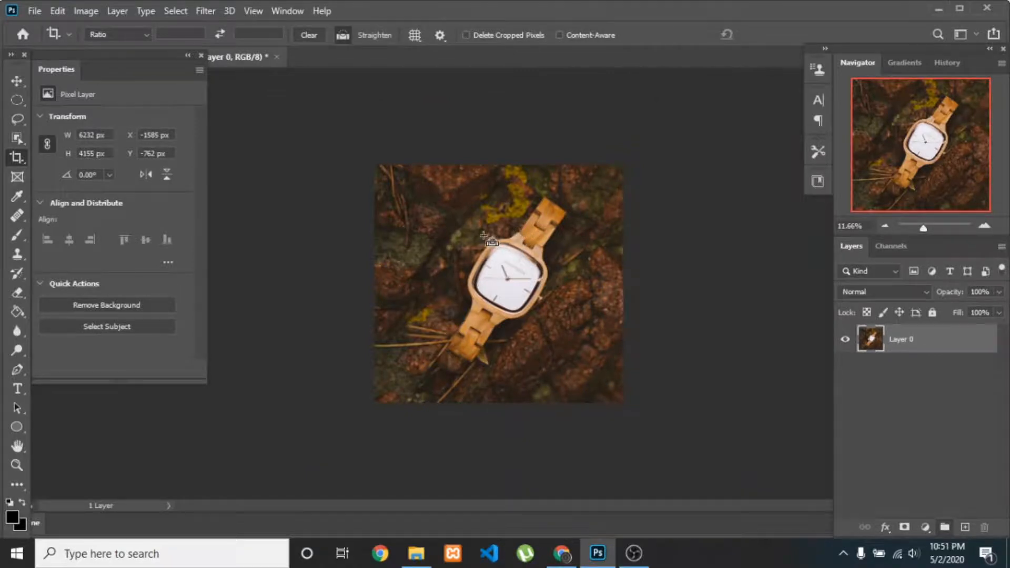
# Redo the crop around the watch from the full photo with Delete Cropped Pixels on, and reopen the crop frame to compare.
pyautogui.hotkey('ctrl', 'z')
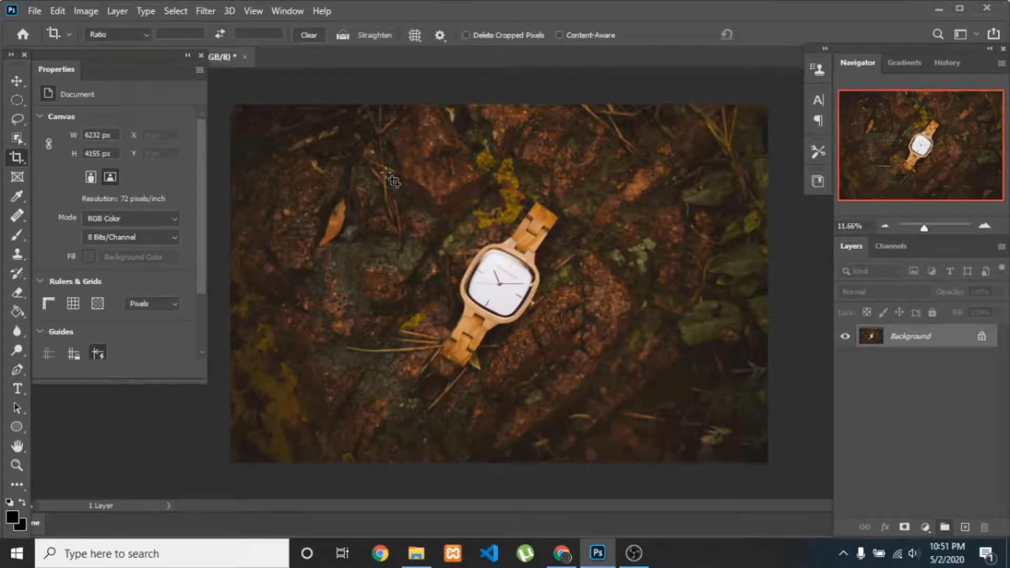
pyautogui.moveTo(385, 173); pyautogui.dragTo(623, 413)
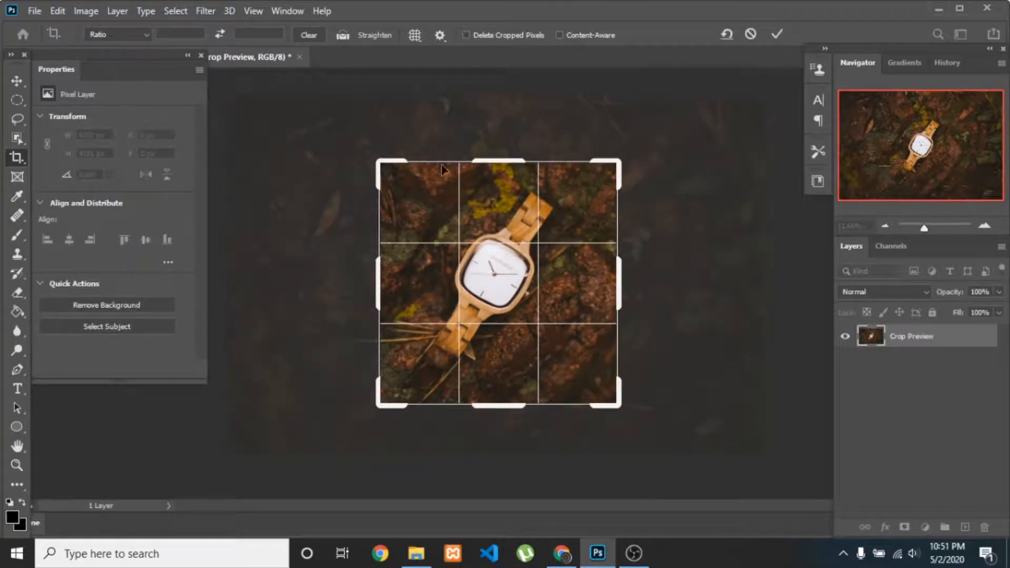
pyautogui.click(466, 35)
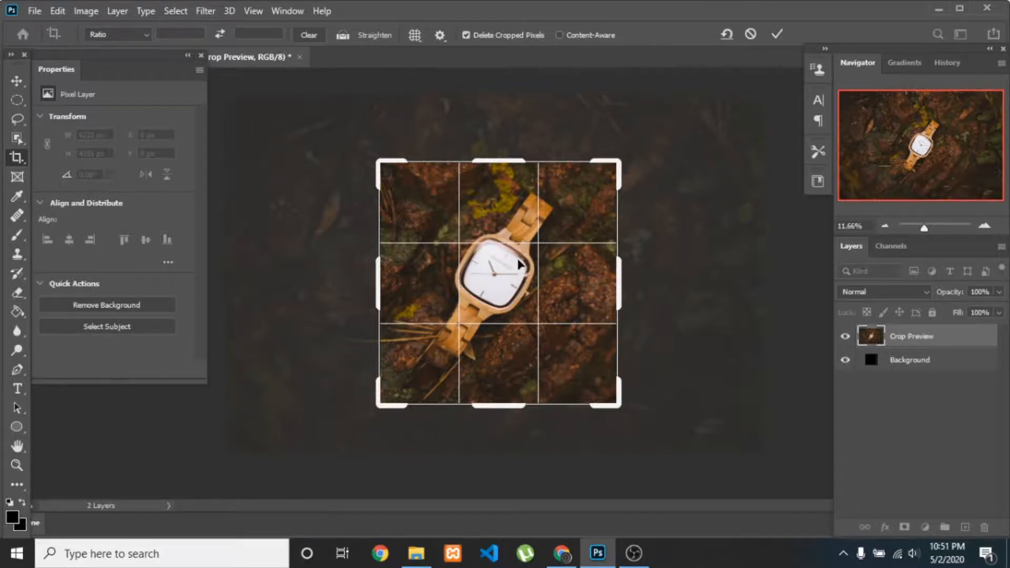
pyautogui.press('Return')
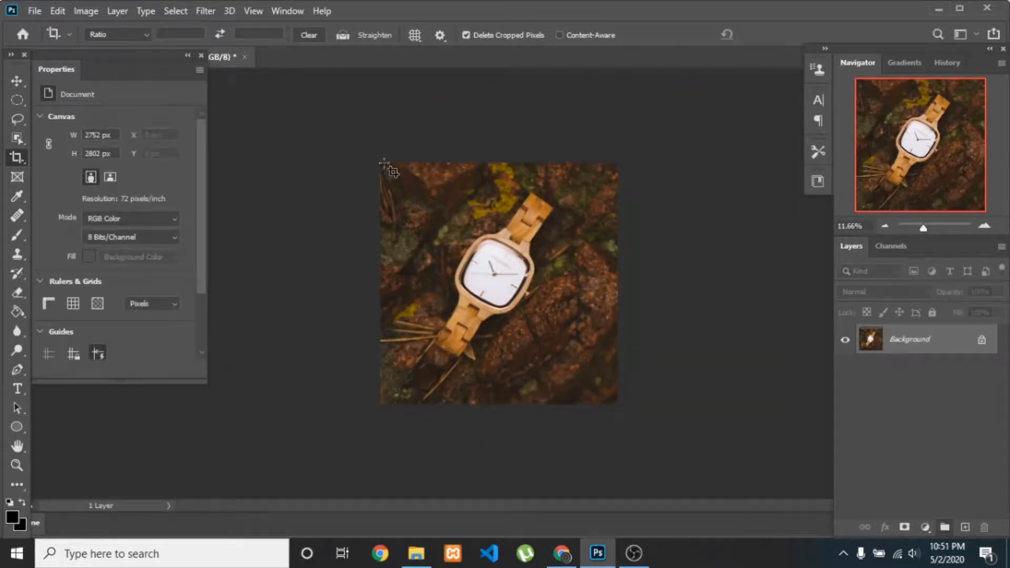
pyautogui.moveTo(385, 164); pyautogui.dragTo(634, 406)
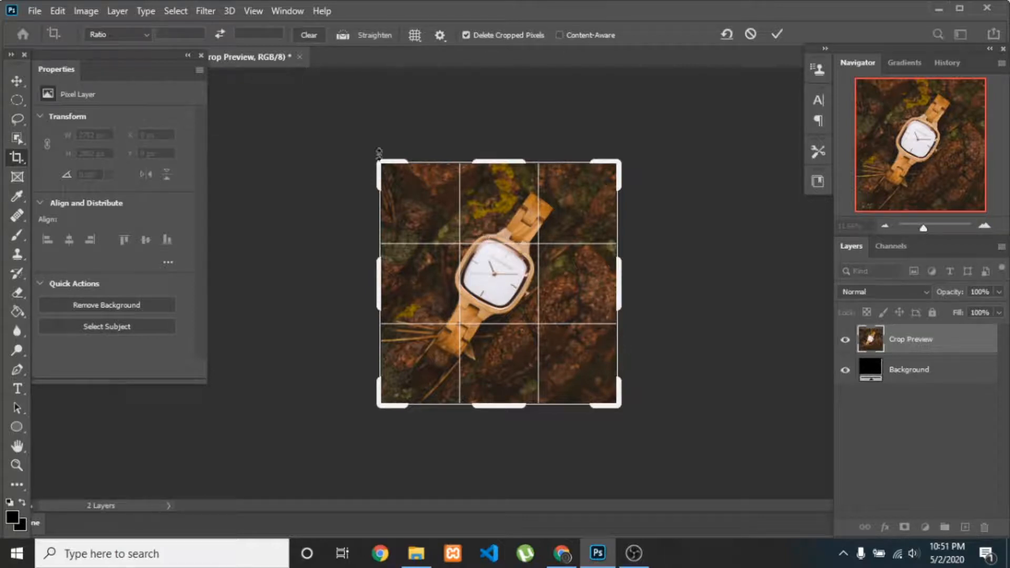
# Turn off Delete Cropped Pixels and set the crop overlay to Rule of Thirds.
pyautogui.click(466, 35)
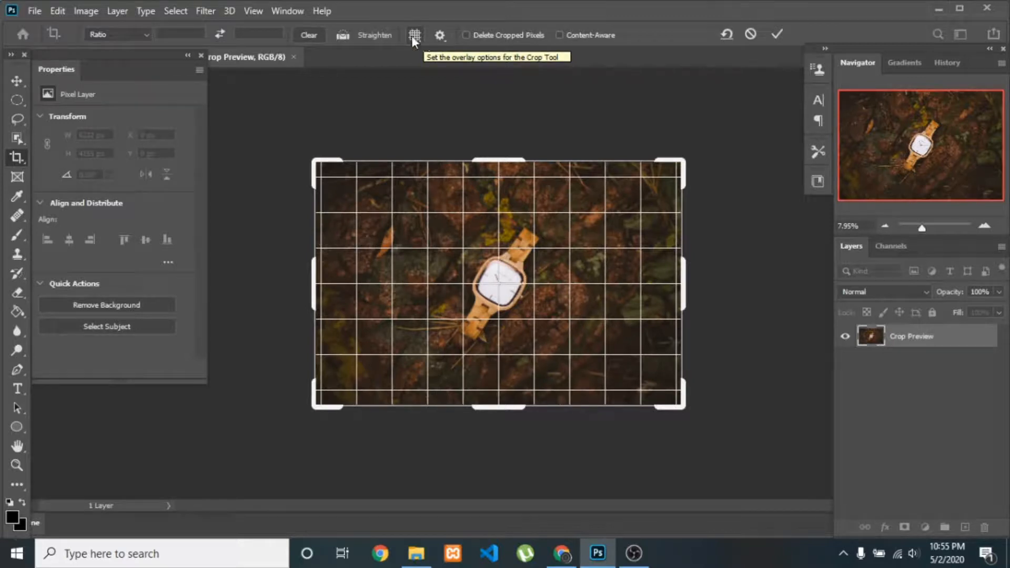
pyautogui.click(414, 35)
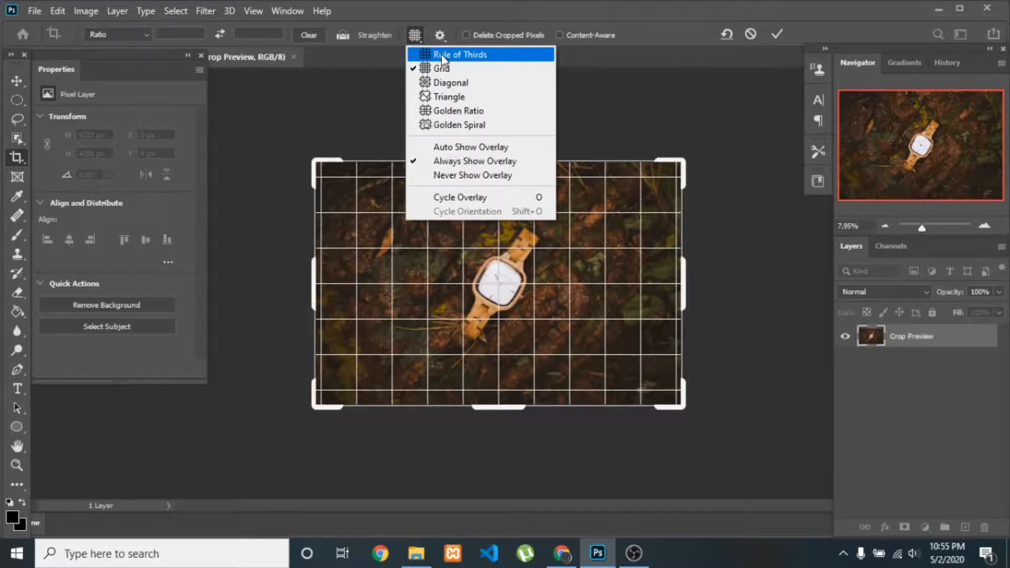
pyautogui.click(441, 55)
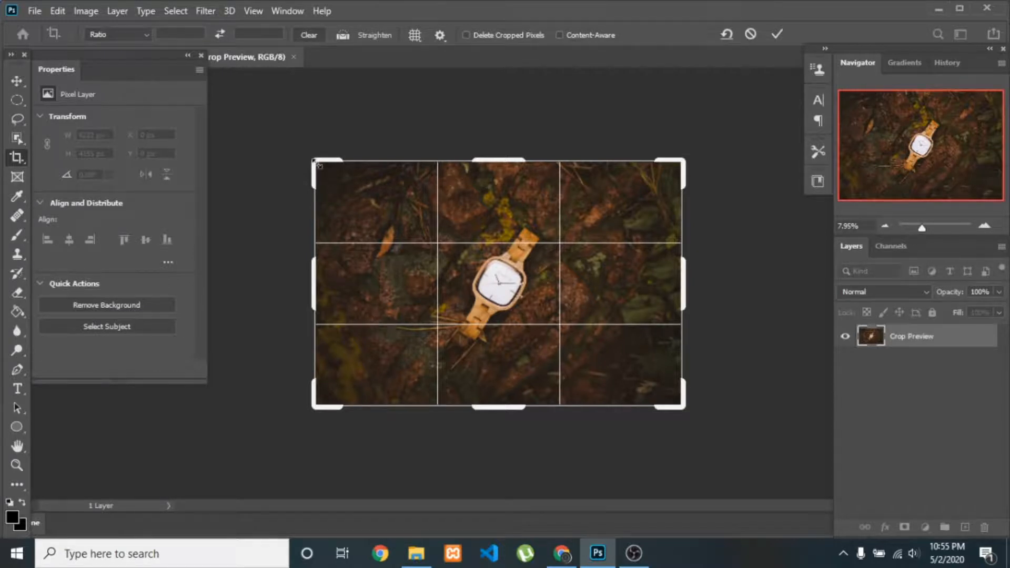
# Shrink the crop frame on all sides to frame the watch closely against the thirds lines, and apply the crop.
pyautogui.moveTo(317, 164); pyautogui.dragTo(364, 197)
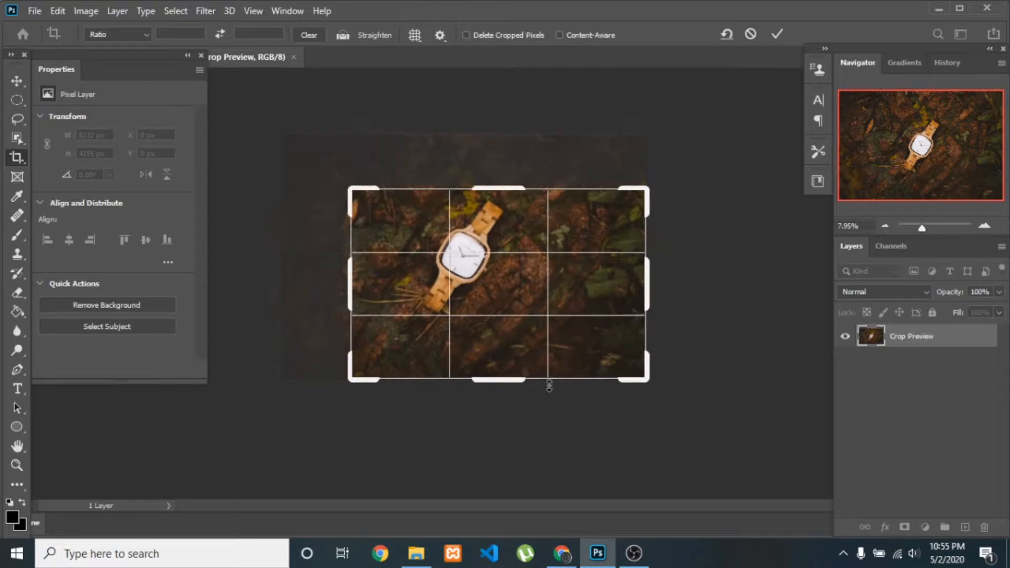
pyautogui.moveTo(506, 386); pyautogui.dragTo(506, 356)
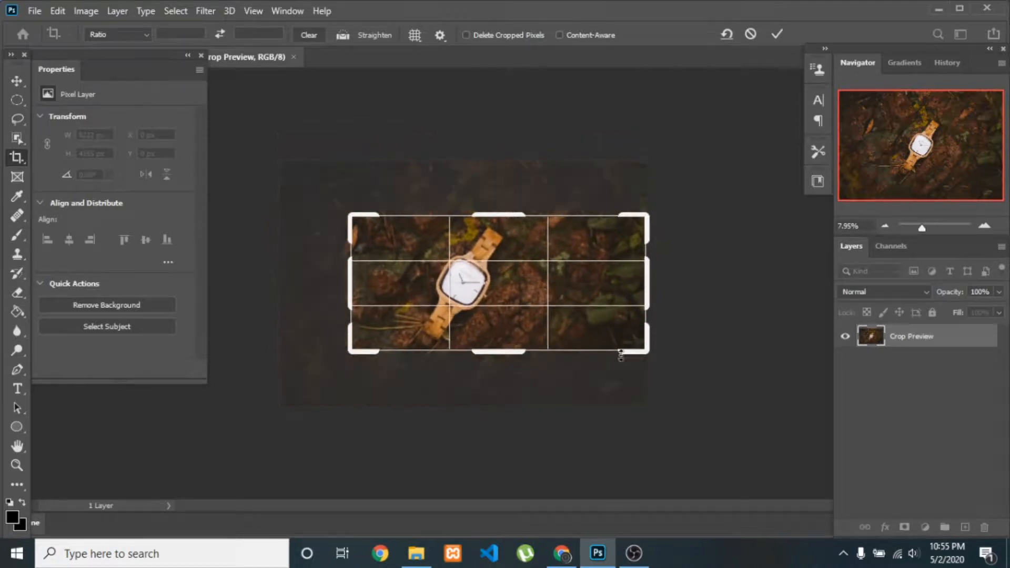
pyautogui.moveTo(649, 293); pyautogui.dragTo(565, 293)
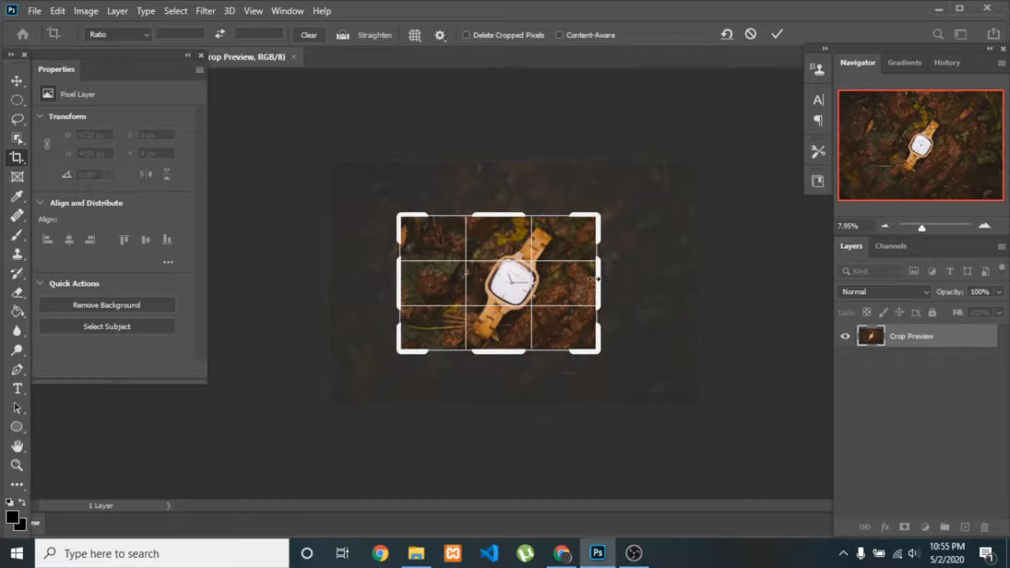
pyautogui.moveTo(599, 279); pyautogui.dragTo(606, 278)
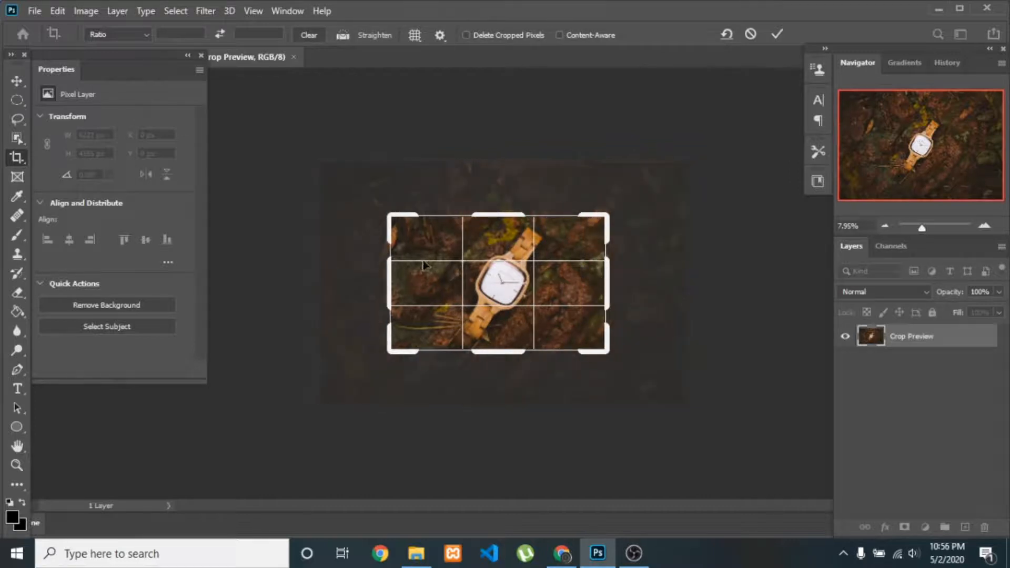
pyautogui.moveTo(386, 274); pyautogui.dragTo(400, 274)
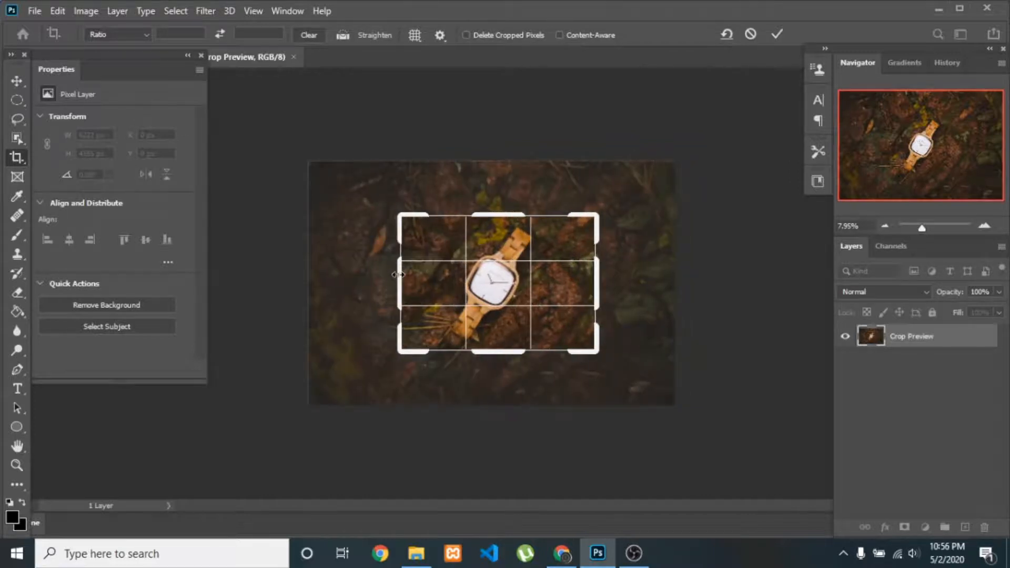
pyautogui.moveTo(489, 211); pyautogui.dragTo(489, 205)
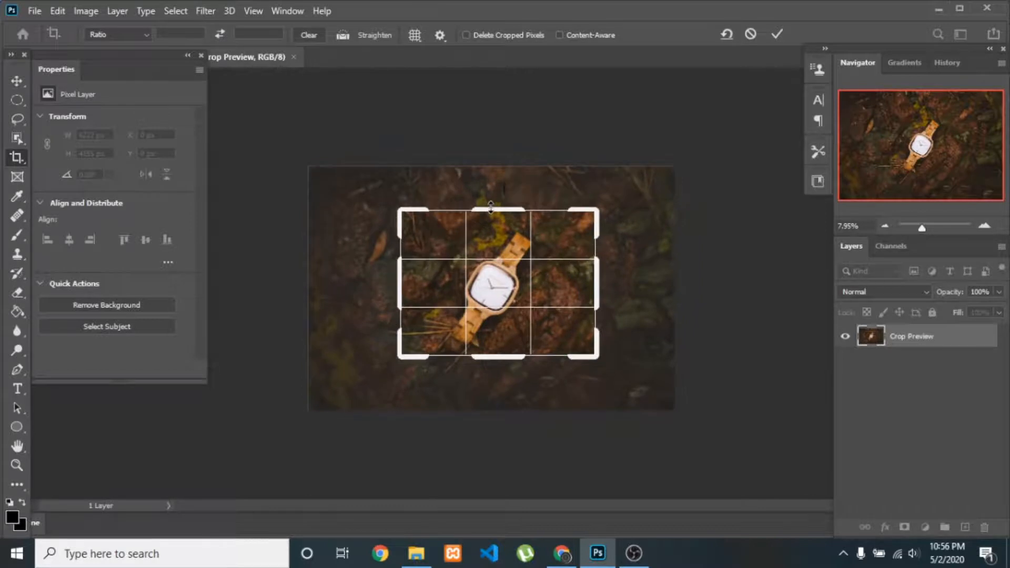
pyautogui.moveTo(505, 362); pyautogui.dragTo(510, 340)
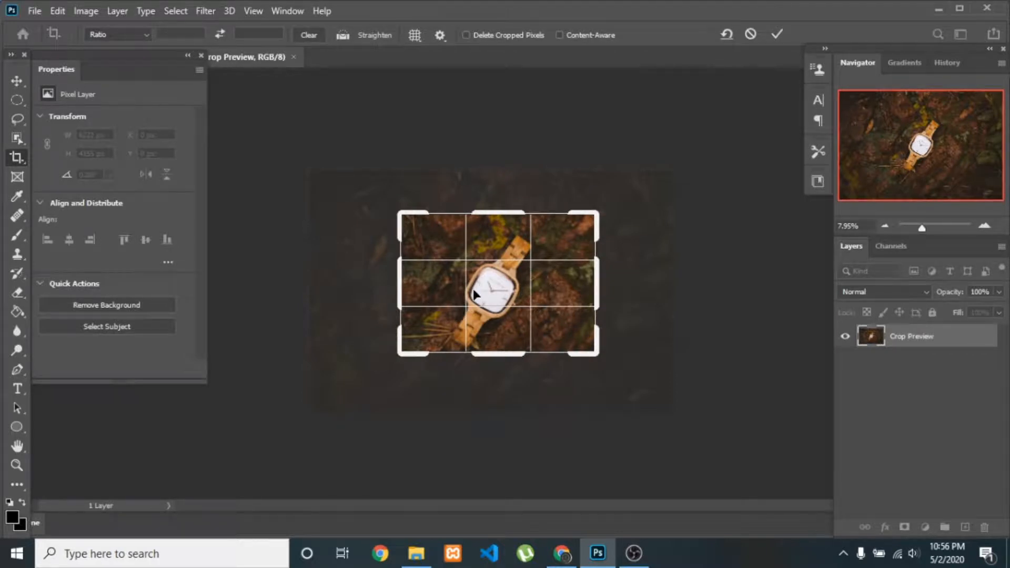
pyautogui.press('Return')
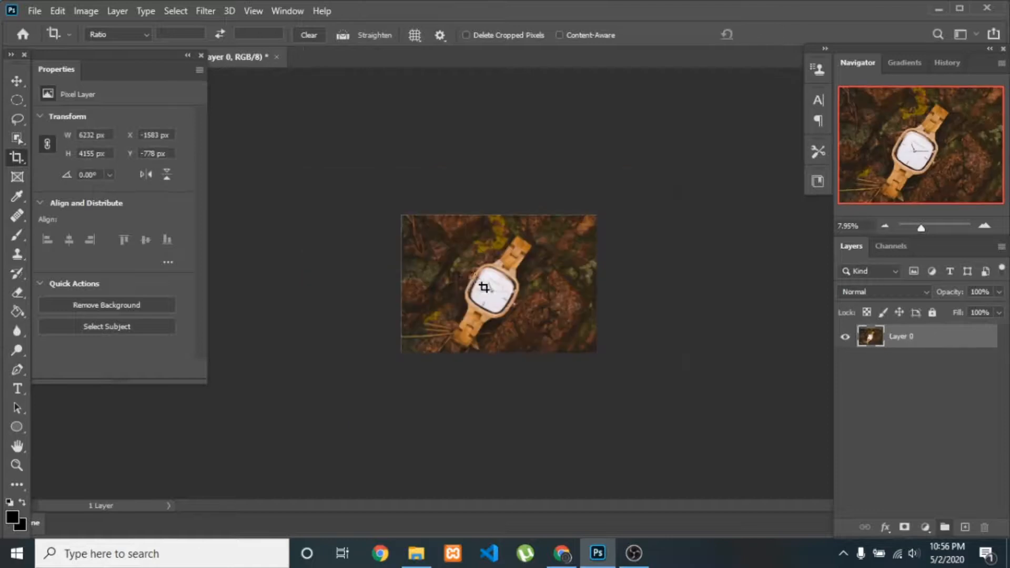
# Change the crop overlay to Grid and draw a new crop frame over the whole cropped photo.
pyautogui.hotkey('ctrl', '0')
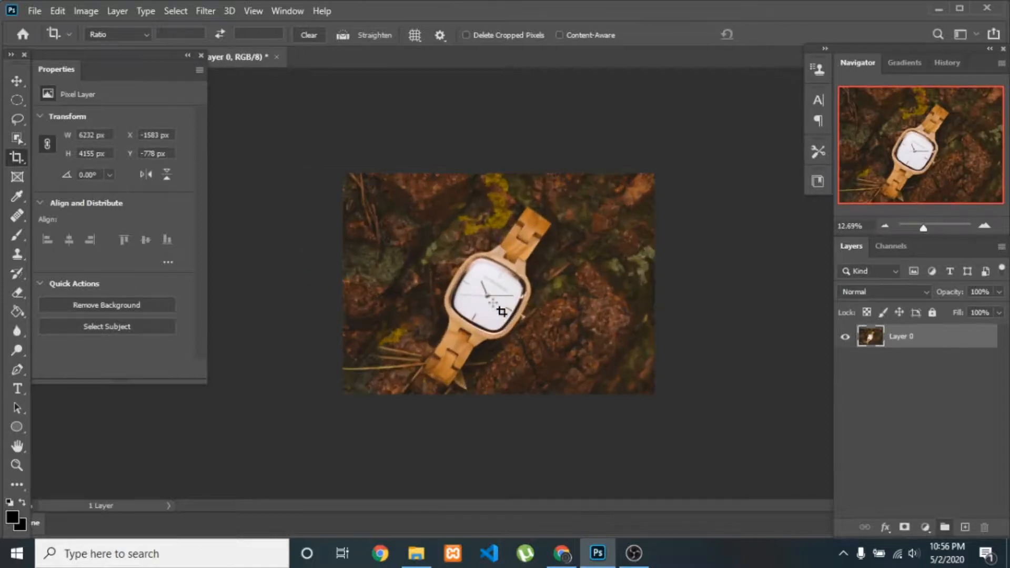
pyautogui.hotkey('ctrl', '-')
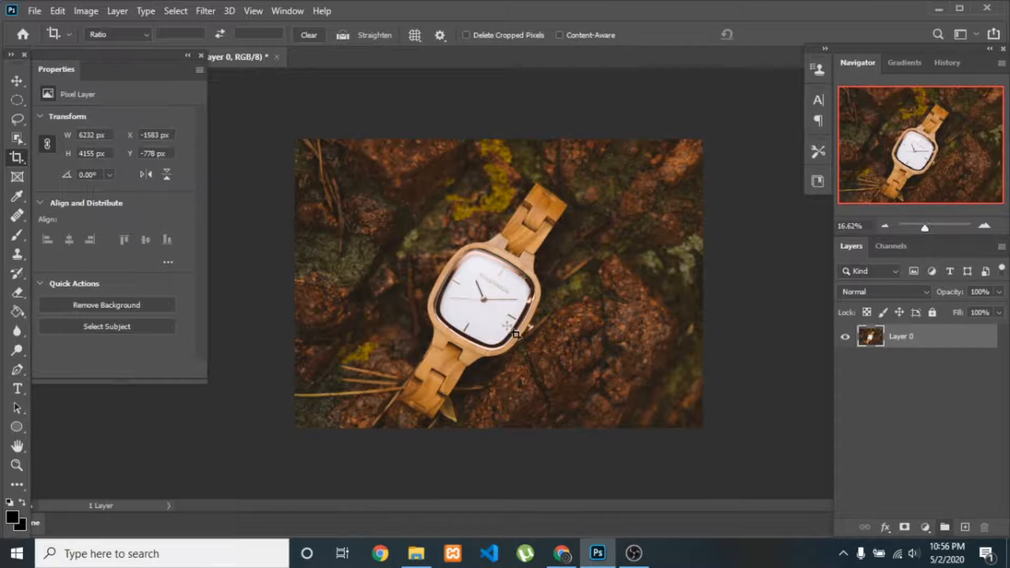
pyautogui.scroll(3, 516, 335)
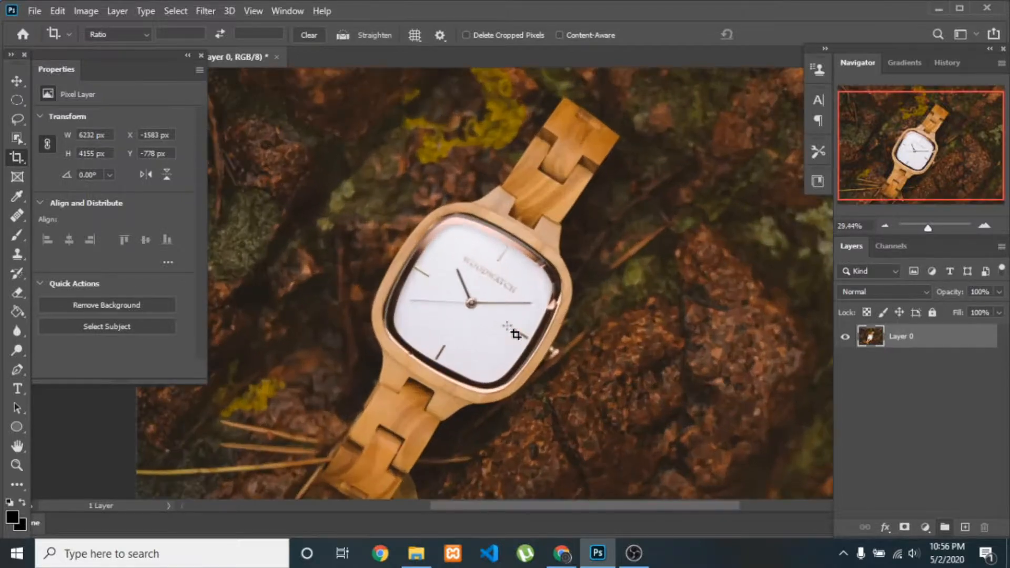
pyautogui.scroll(-2, 515, 329)
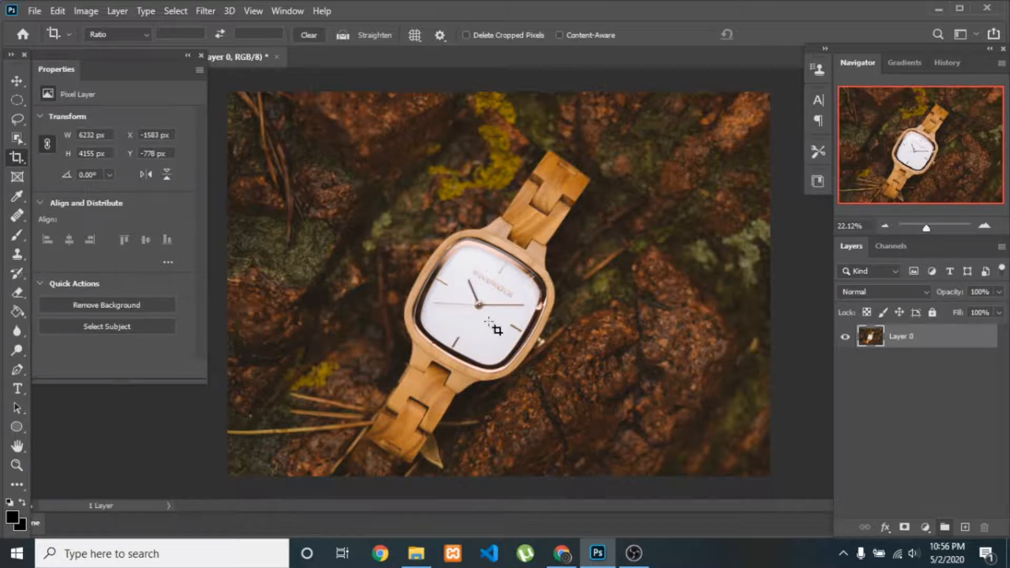
pyautogui.scroll(-6, 489, 322)
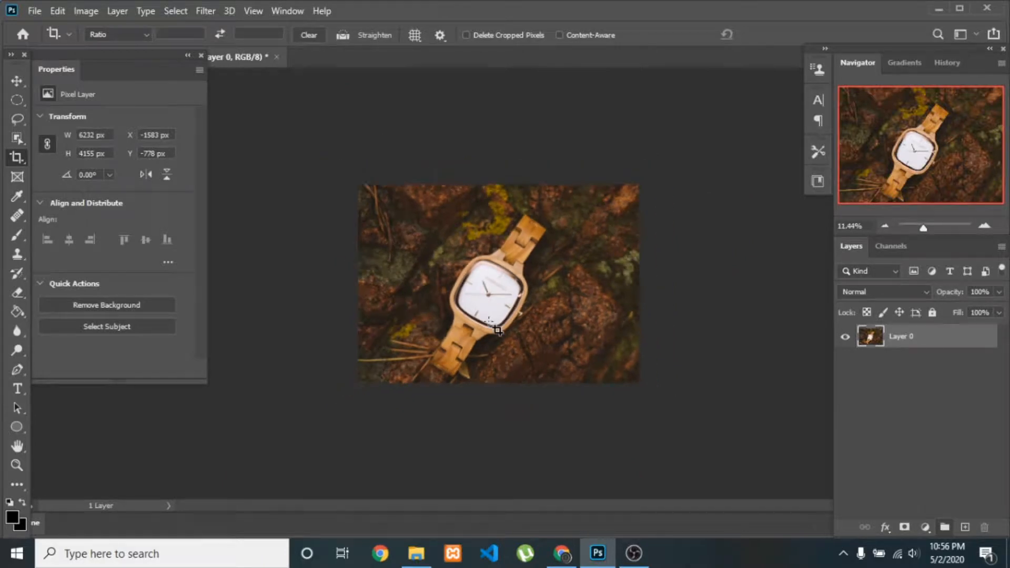
pyautogui.click(416, 41)
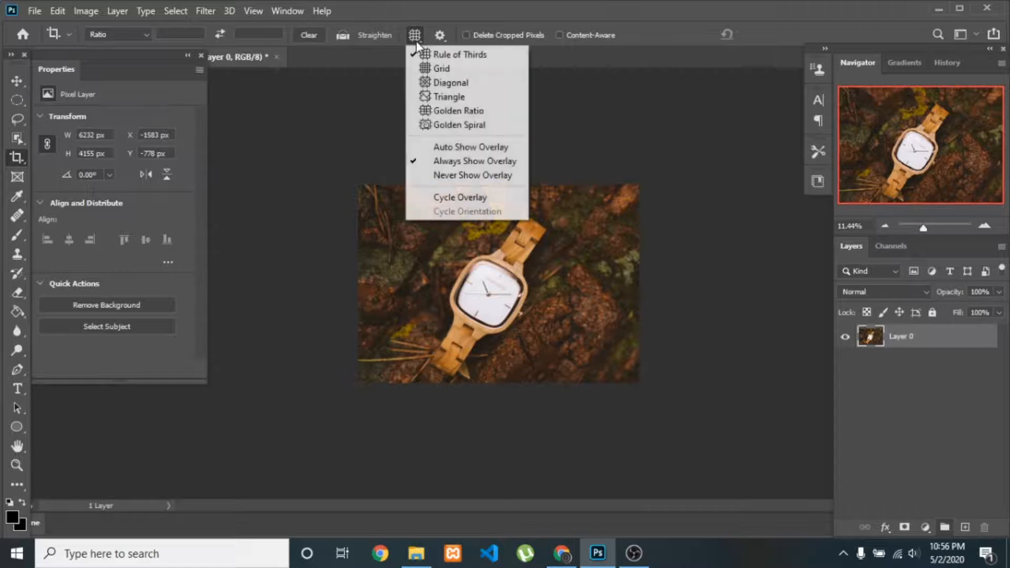
pyautogui.click(452, 69)
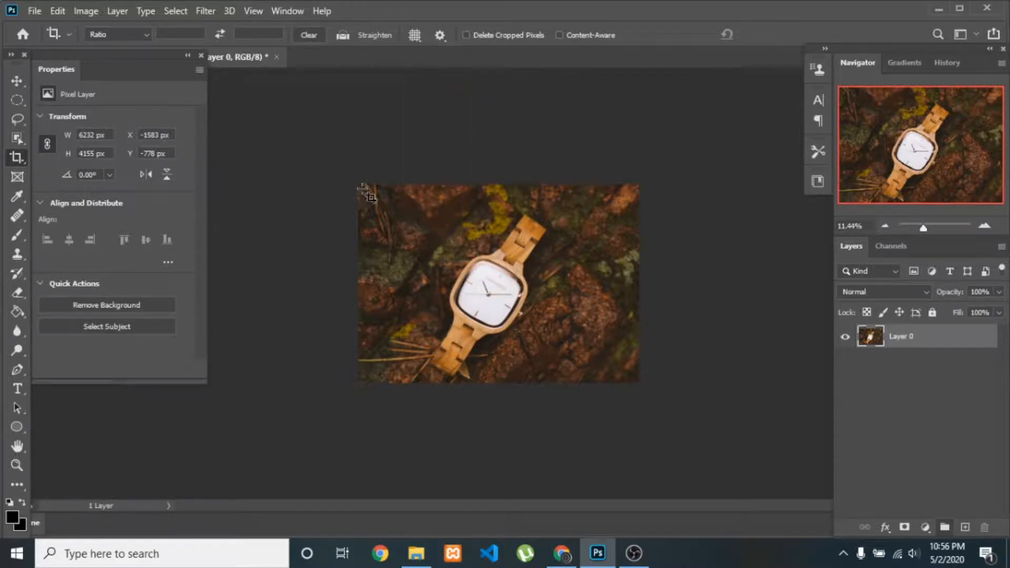
pyautogui.moveTo(363, 187); pyautogui.dragTo(645, 380)
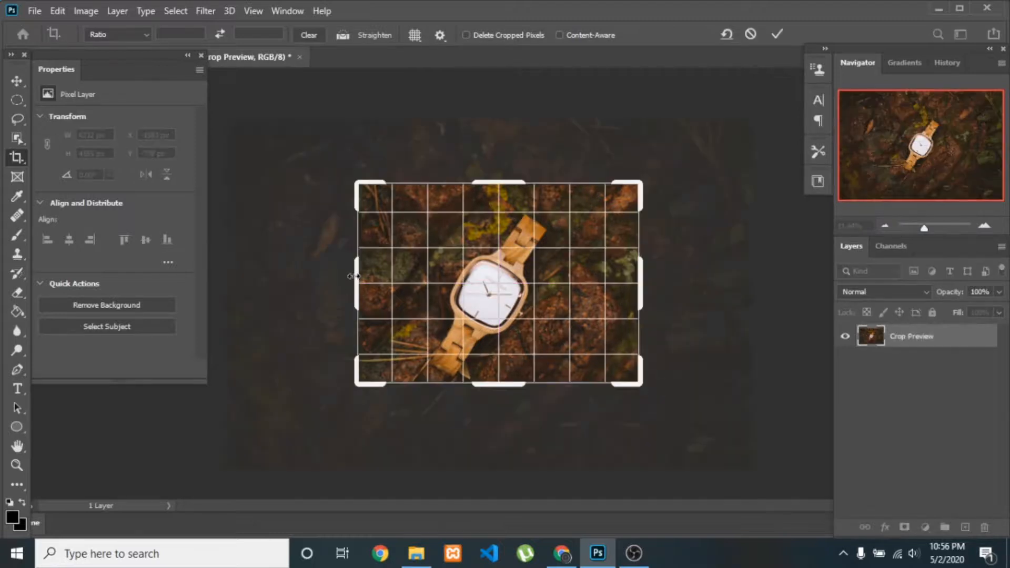
# Tighten the crop frame into a narrow portrait around the watch against the grid lines, and apply the crop.
pyautogui.moveTo(353, 276); pyautogui.dragTo(397, 274)
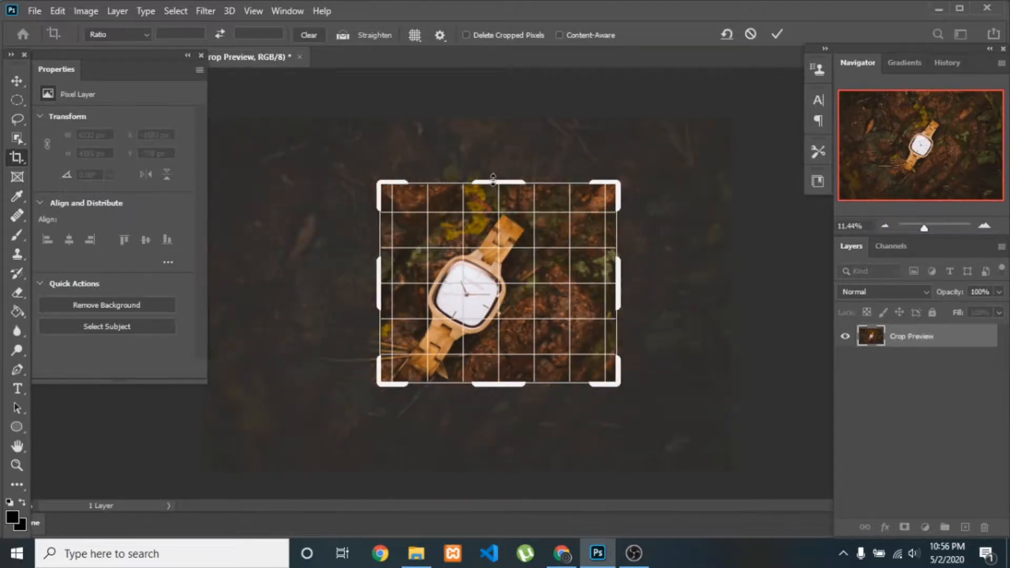
pyautogui.moveTo(493, 180)
pyautogui.mouseDown()
pyautogui.moveTo(493, 225)
pyautogui.moveTo(497, 164)
pyautogui.mouseUp()
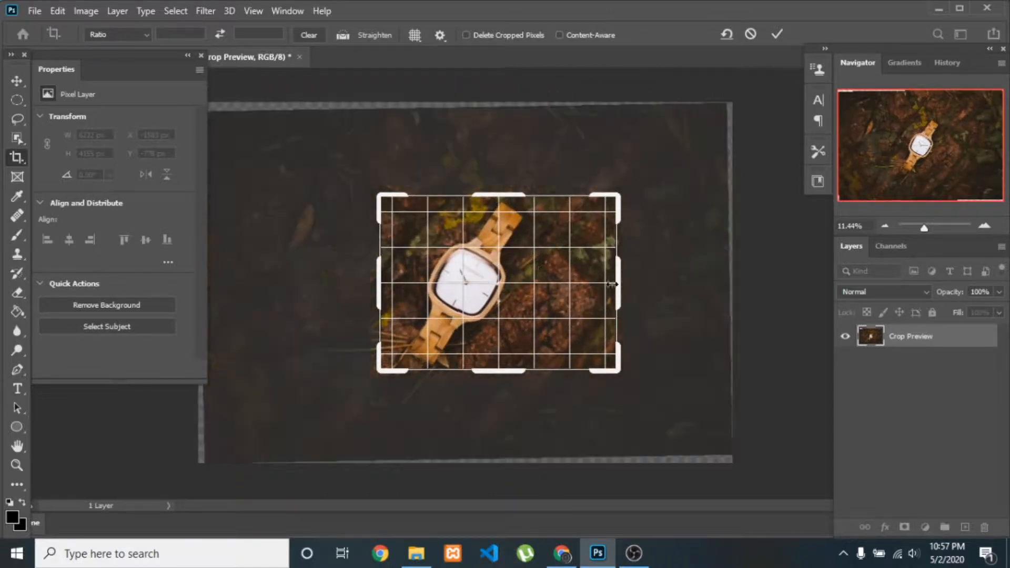
pyautogui.moveTo(612, 284); pyautogui.dragTo(583, 287)
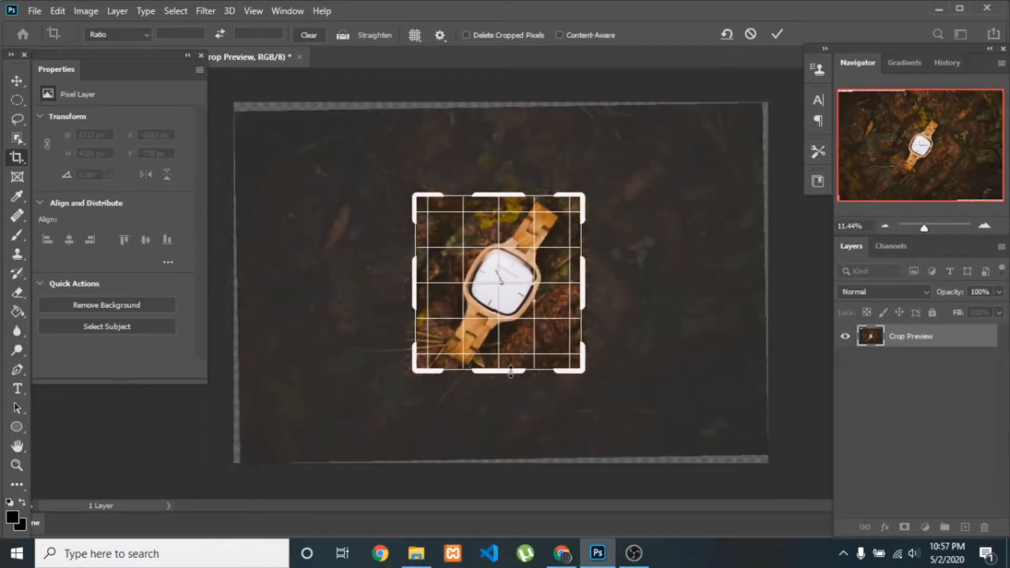
pyautogui.moveTo(511, 372); pyautogui.dragTo(512, 389)
pyautogui.moveTo(412, 278); pyautogui.dragTo(424, 278)
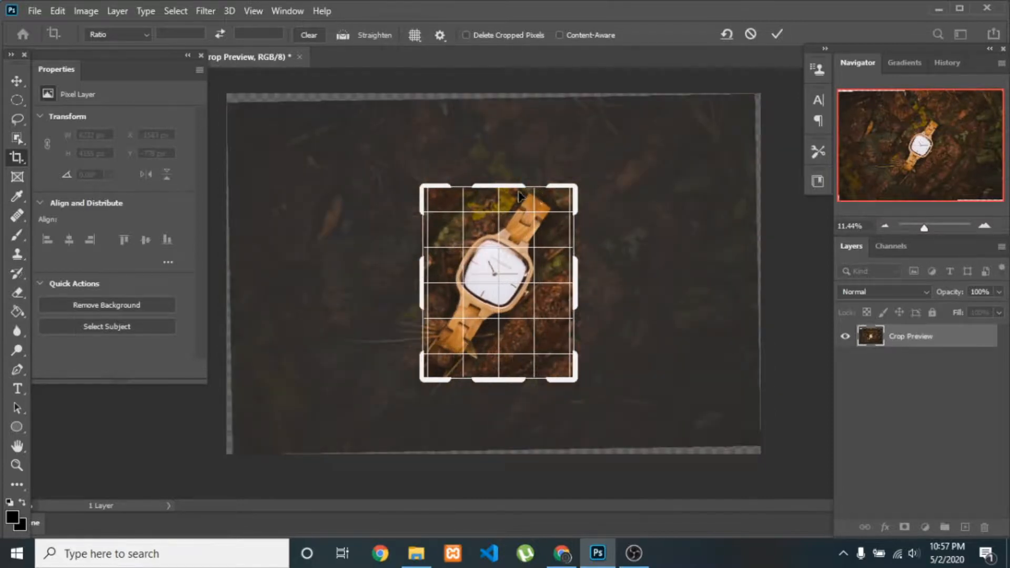
pyautogui.moveTo(508, 182); pyautogui.dragTo(508, 188)
pyautogui.moveTo(502, 383); pyautogui.dragTo(505, 381)
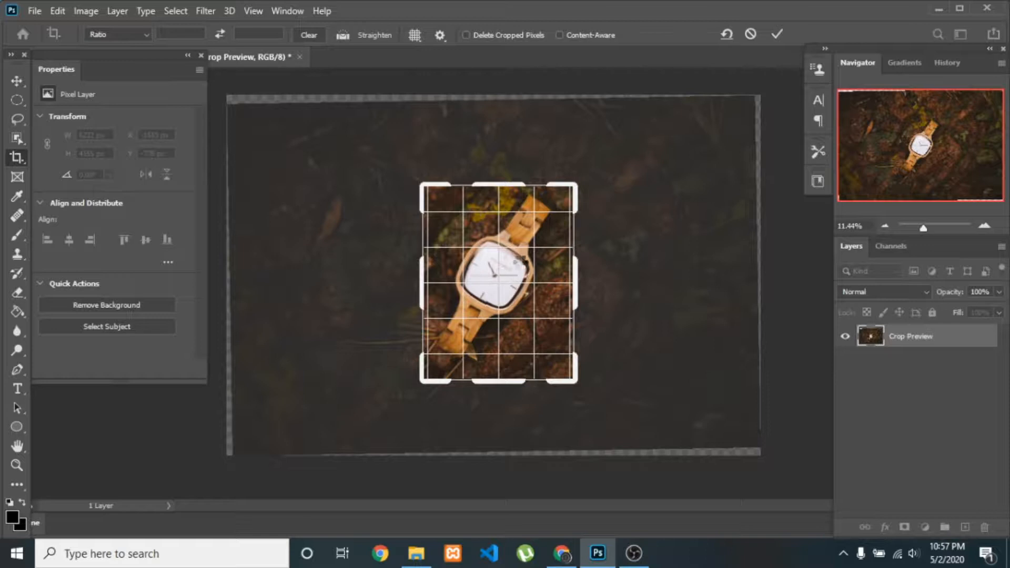
pyautogui.press('Return')
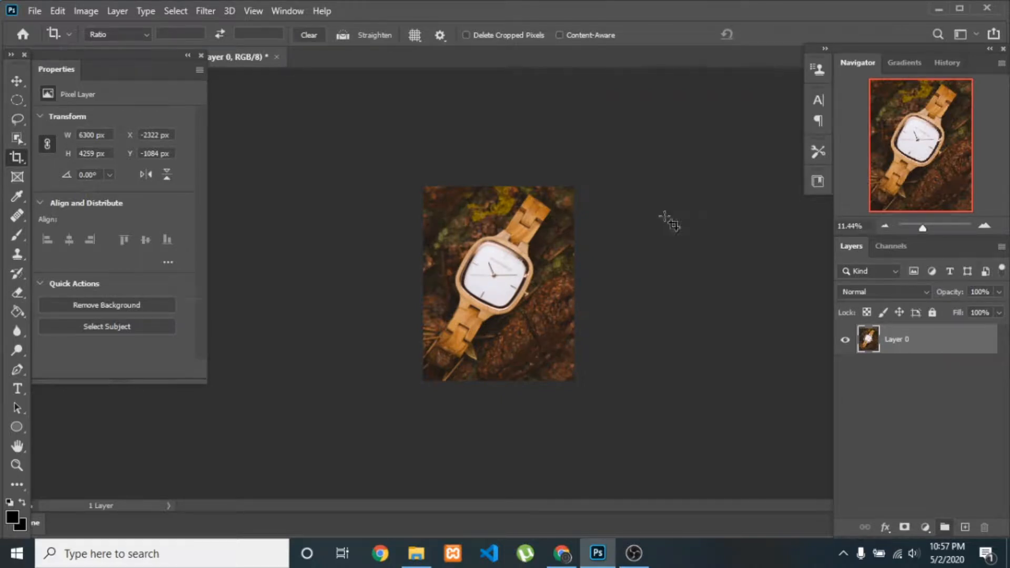
# Change the crop overlay to Diagonal, draw a new crop frame over the photo and widen it on both sides.
pyautogui.click(416, 35)
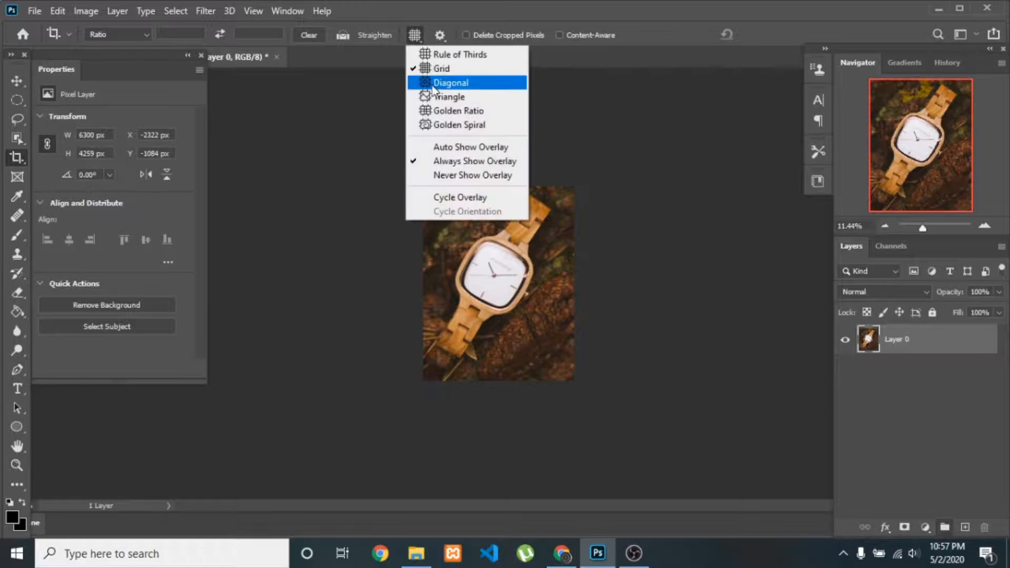
pyautogui.click(452, 83)
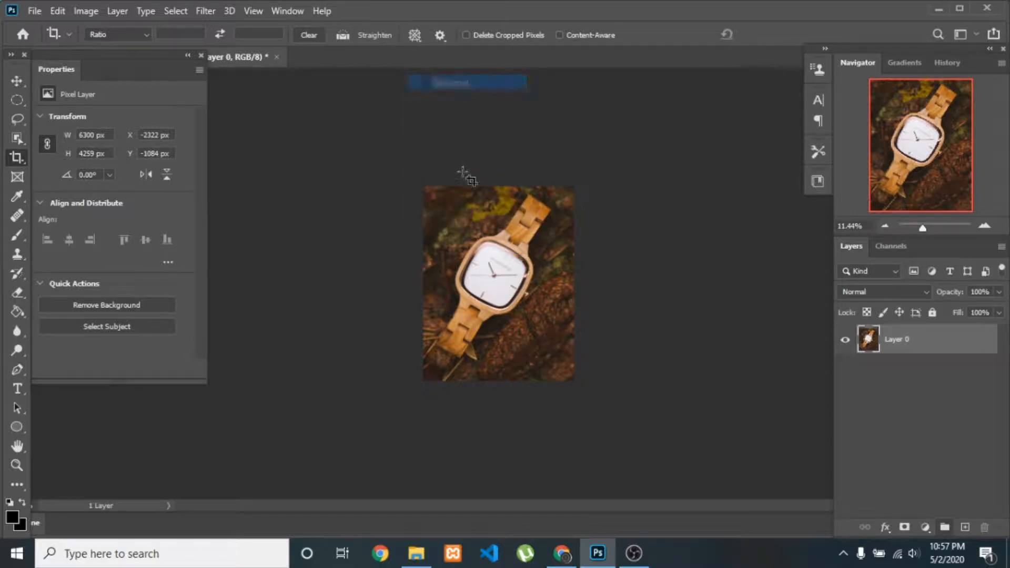
pyautogui.moveTo(423, 187); pyautogui.dragTo(531, 415)
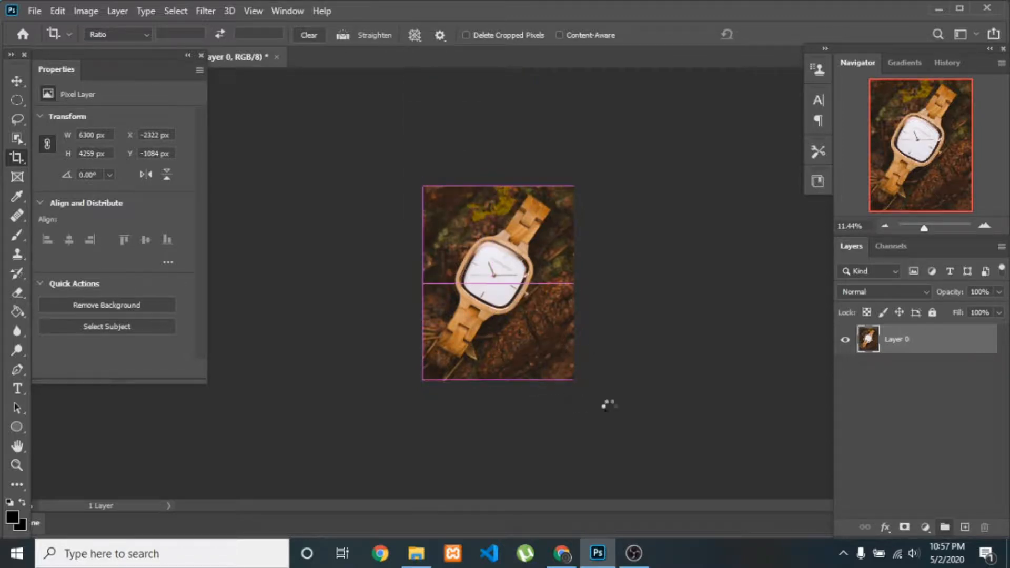
pyautogui.moveTo(446, 278); pyautogui.dragTo(350, 273)
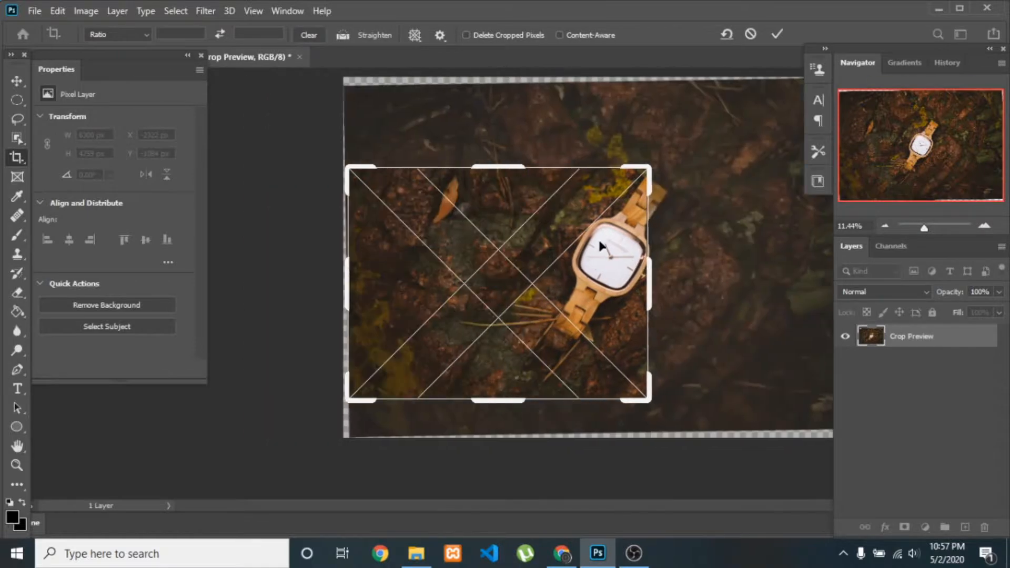
pyautogui.moveTo(651, 270); pyautogui.dragTo(695, 270)
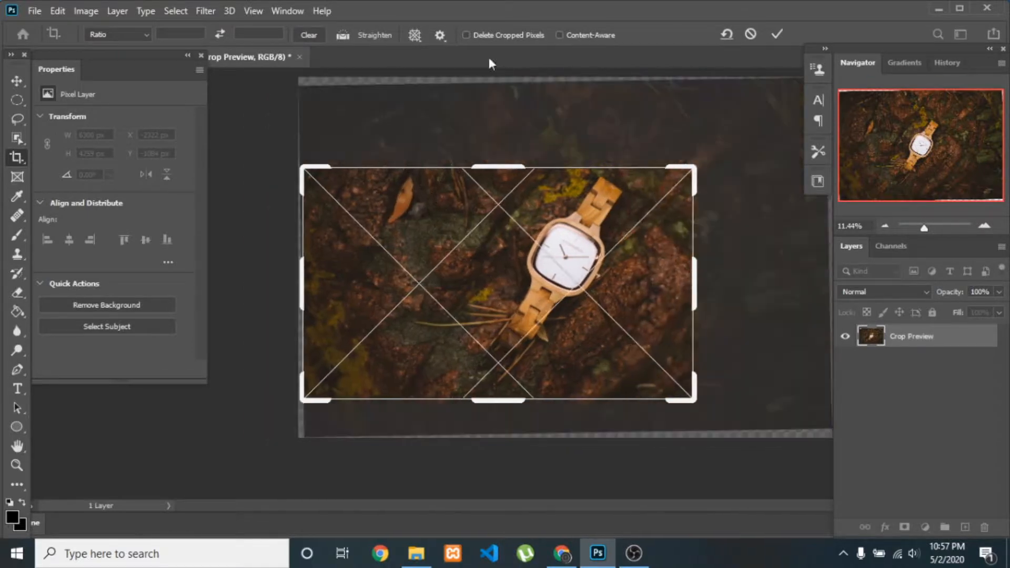
# Switch the crop overlay to Golden Ratio and narrow the frame from both sides around the watch.
pyautogui.click(417, 36)
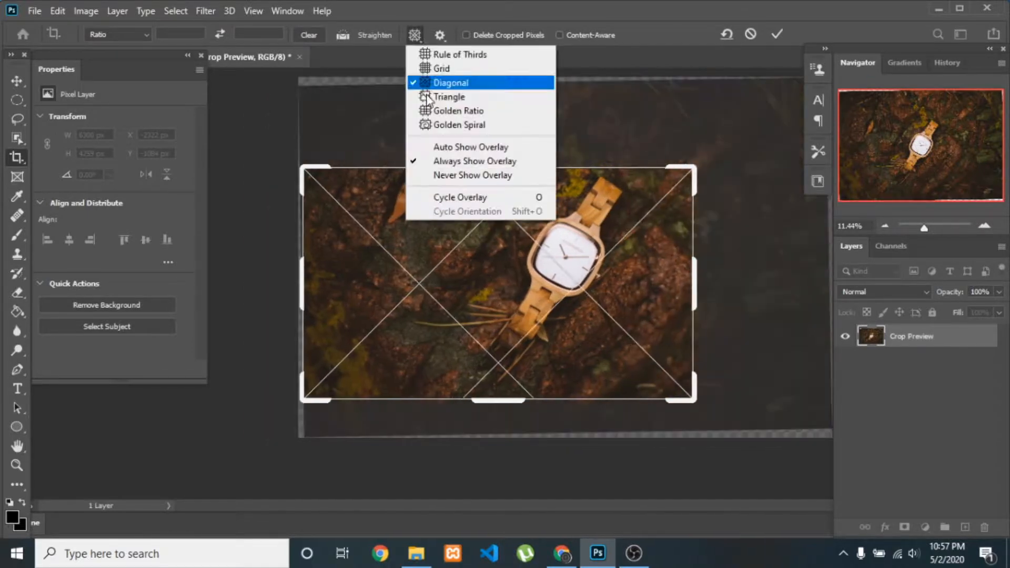
pyautogui.click(460, 113)
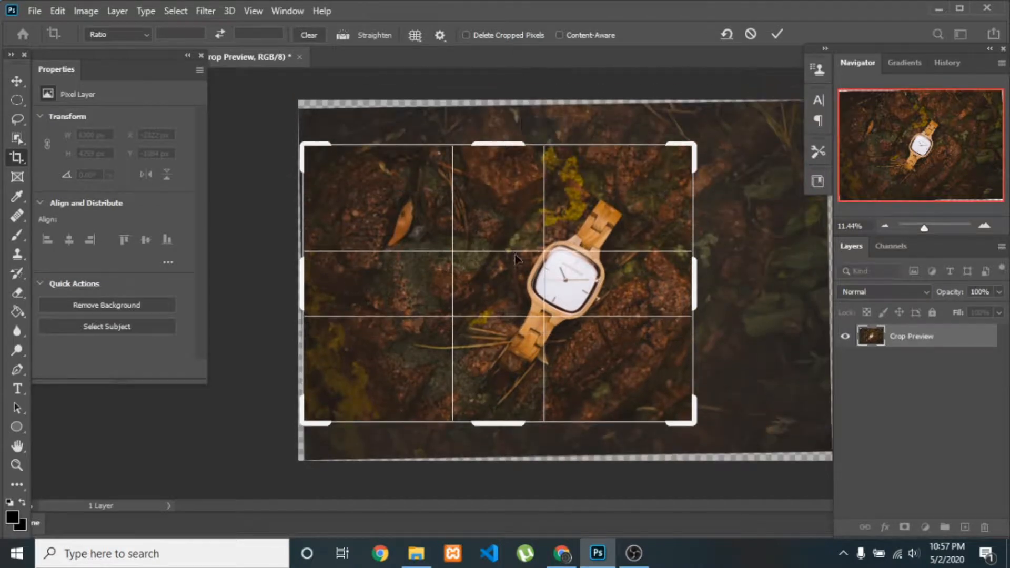
pyautogui.moveTo(694, 284); pyautogui.dragTo(621, 286)
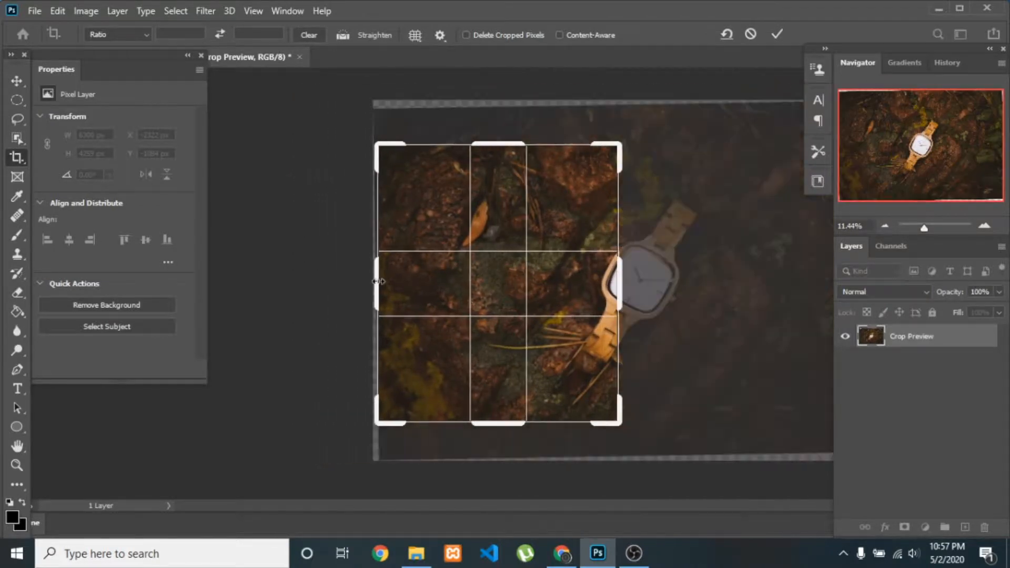
pyautogui.moveTo(378, 281); pyautogui.dragTo(584, 253)
# Set the crop overlay to Golden Spiral, widen the frame around the watch, reduce its height, and apply the crop.
pyautogui.click(418, 38)
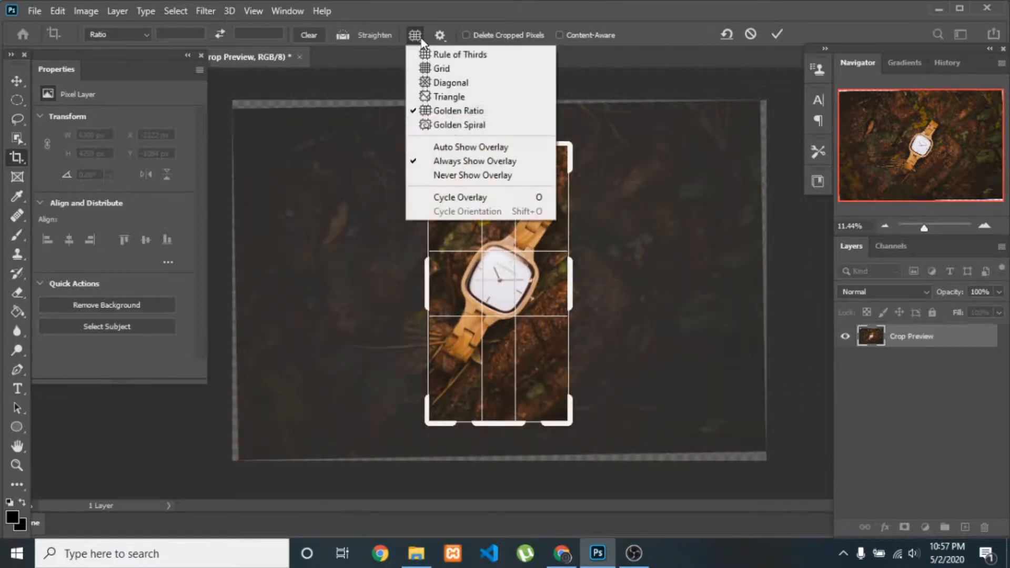
pyautogui.click(466, 126)
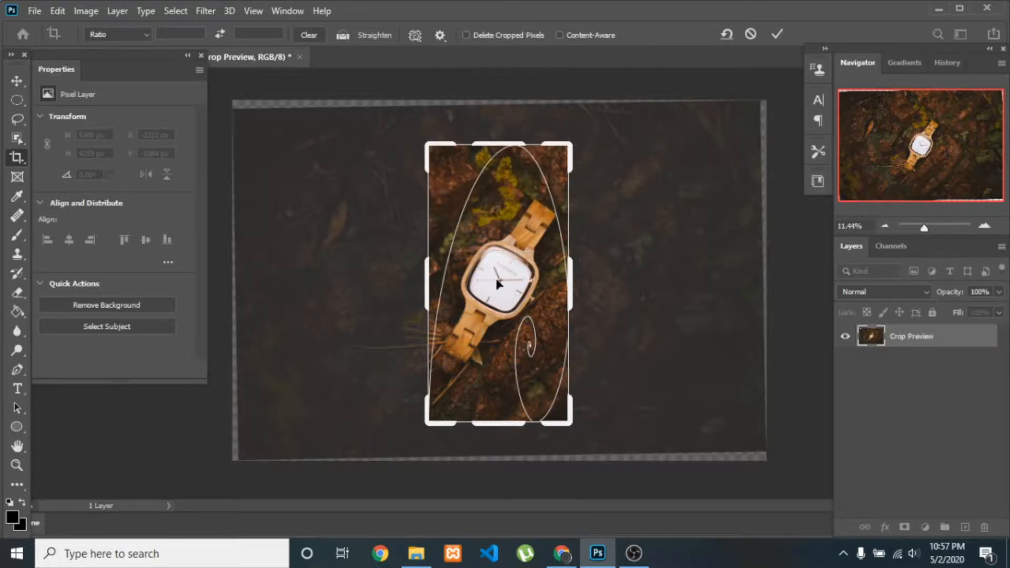
pyautogui.moveTo(573, 289); pyautogui.dragTo(611, 306)
pyautogui.moveTo(390, 283); pyautogui.dragTo(357, 285)
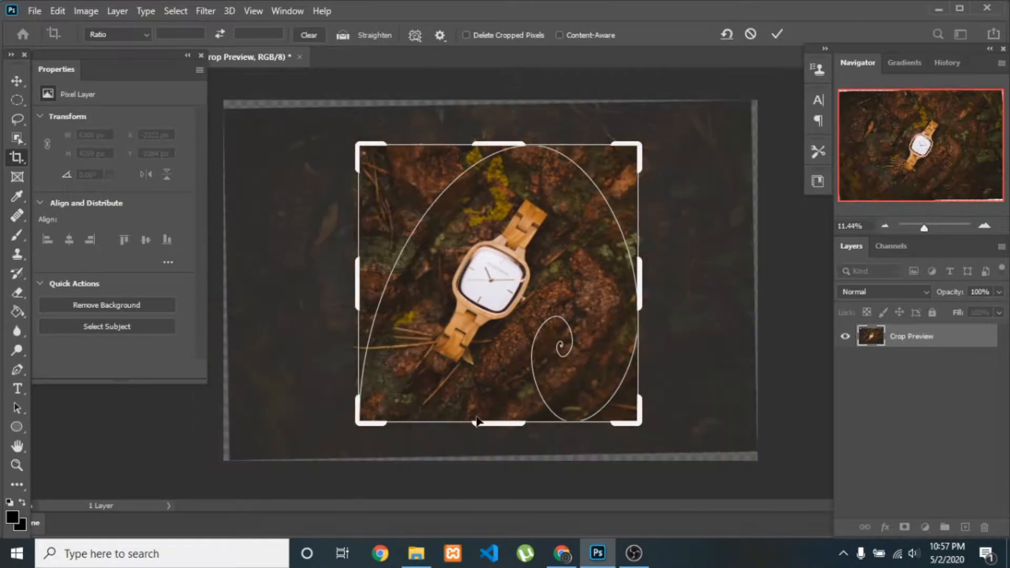
pyautogui.moveTo(495, 424)
pyautogui.mouseDown()
pyautogui.moveTo(496, 367)
pyautogui.moveTo(498, 407)
pyautogui.mouseUp()
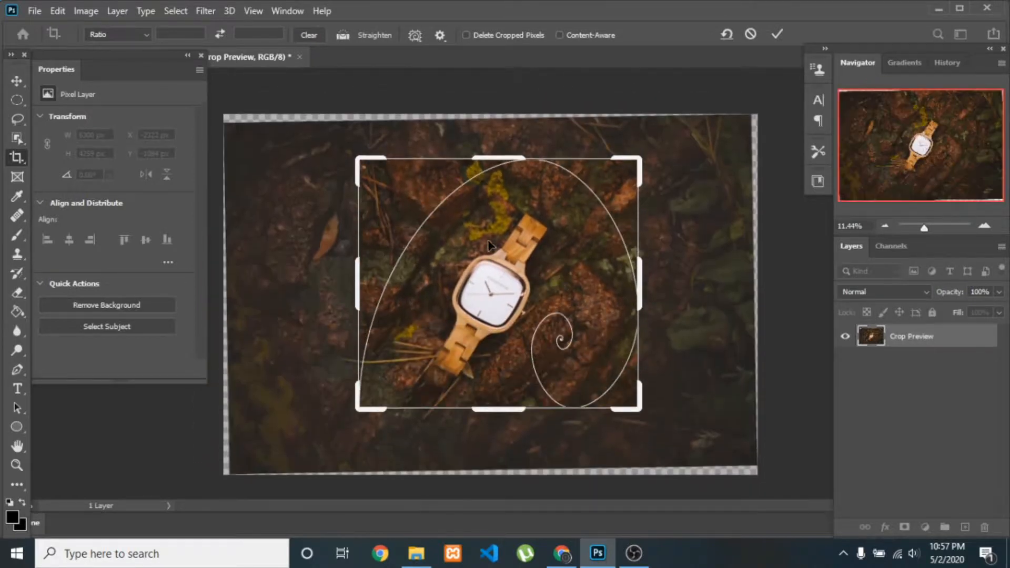
pyautogui.moveTo(497, 158); pyautogui.dragTo(498, 179)
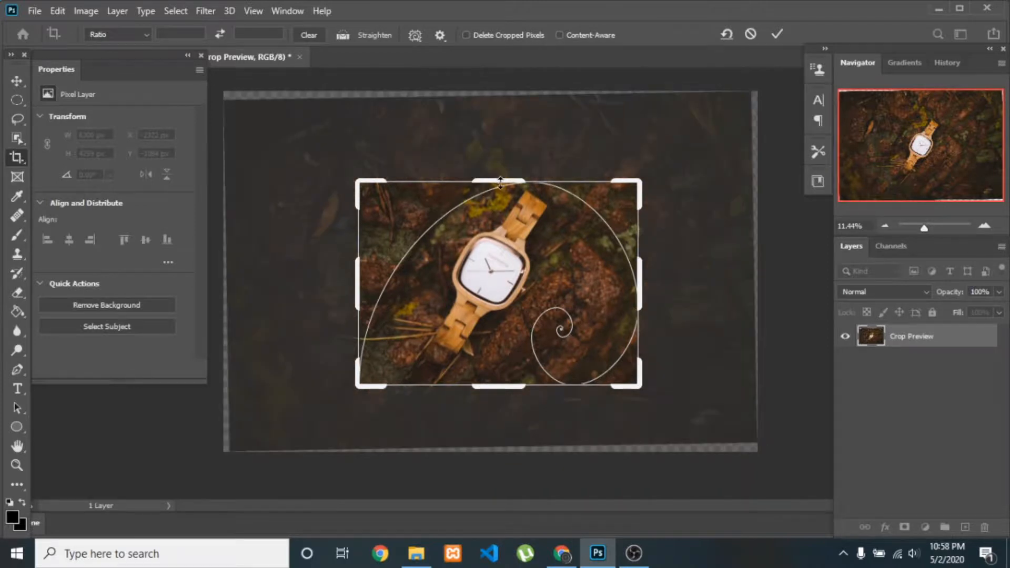
pyautogui.moveTo(500, 182); pyautogui.dragTo(500, 170)
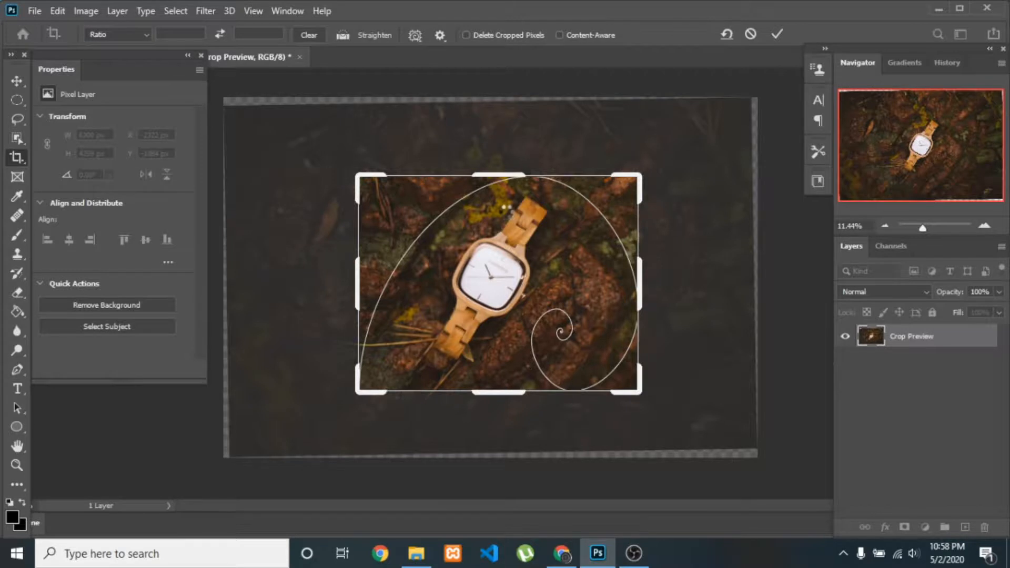
pyautogui.press('Return')
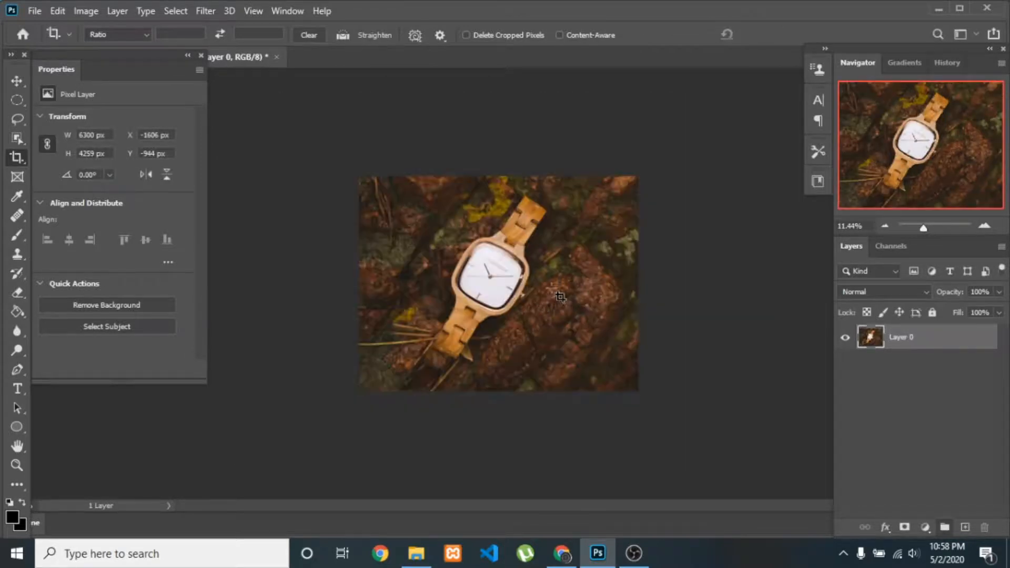
pyautogui.scroll(7, 561, 316)
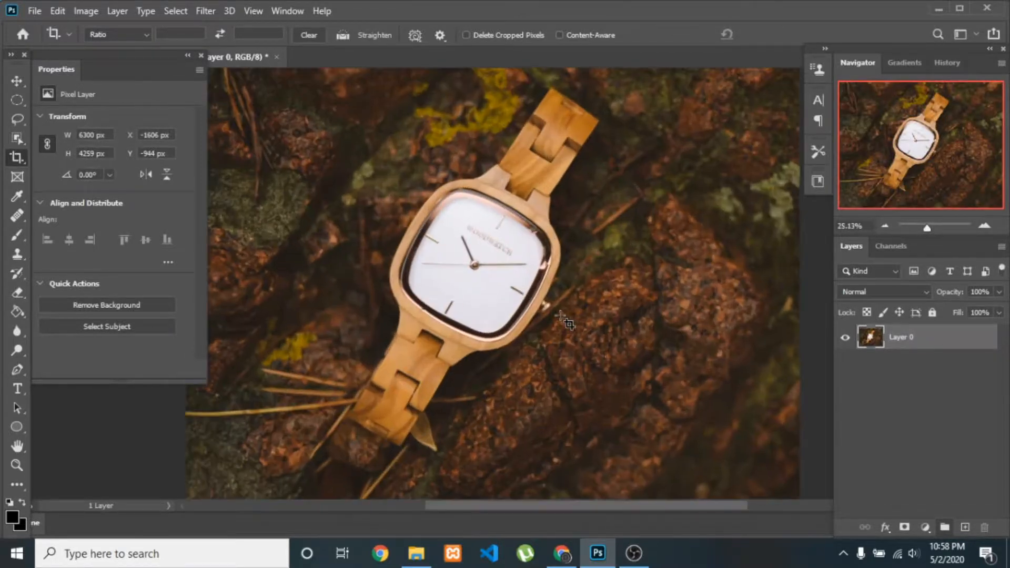
pyautogui.scroll(-3, 563, 319)
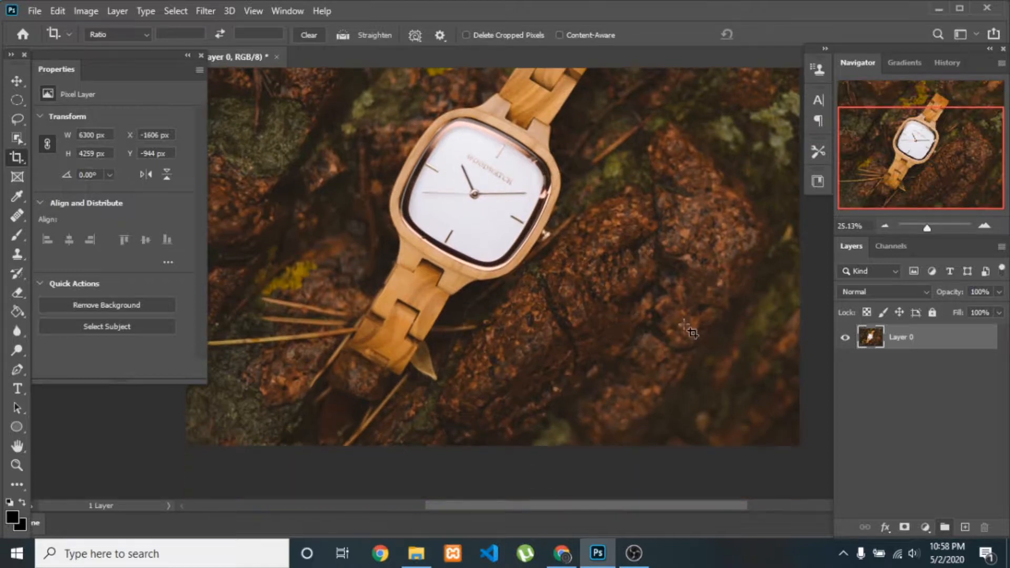
pyautogui.scroll(-3, 692, 332)
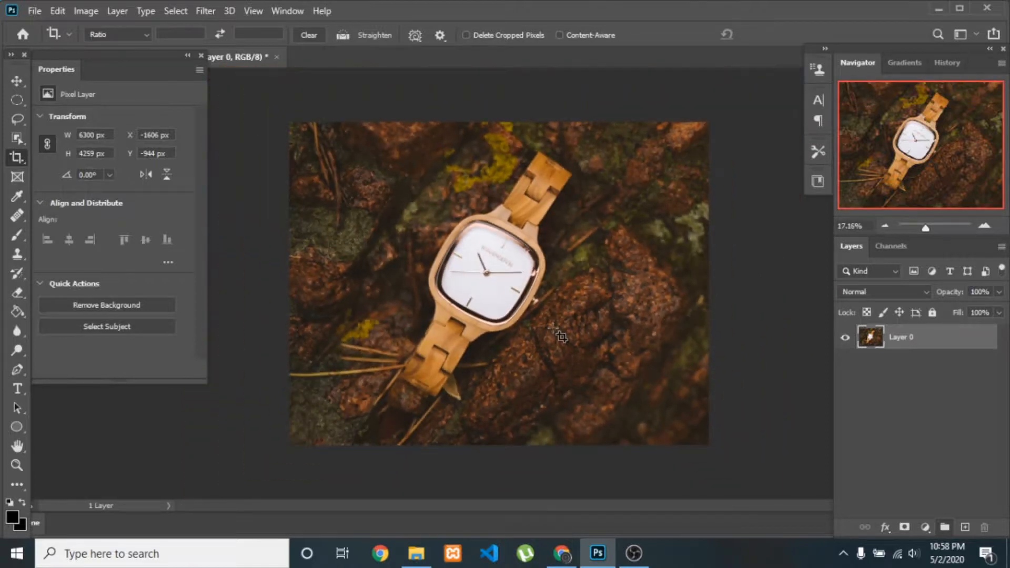
pyautogui.click(419, 35)
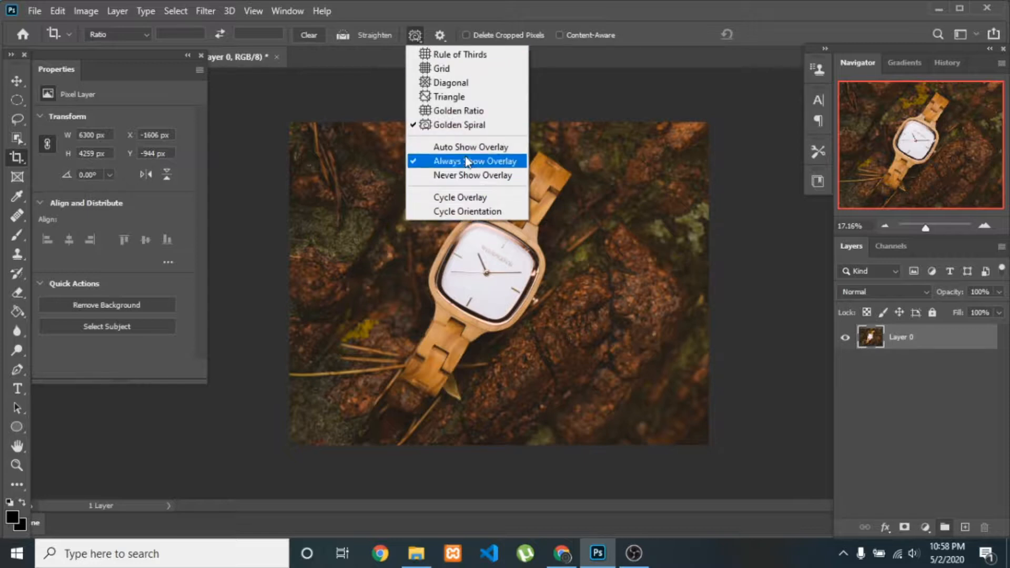
pyautogui.click(575, 255)
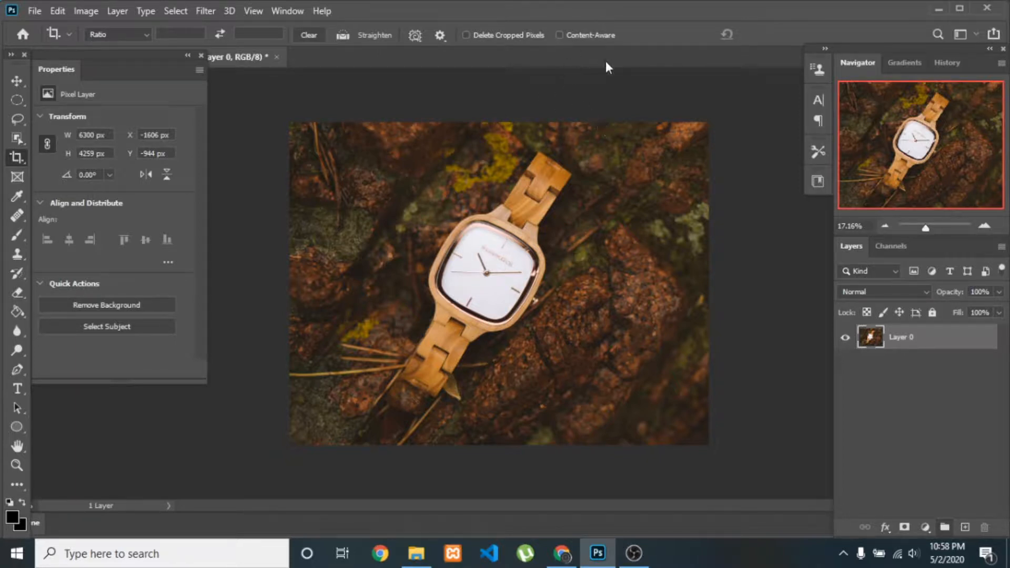
# Undo the applied crops back to the full, uncropped watch photo.
pyautogui.hotkey('ctrl', 'z')
pyautogui.hotkey('ctrl', 'z')
pyautogui.hotkey('ctrl', 'z')
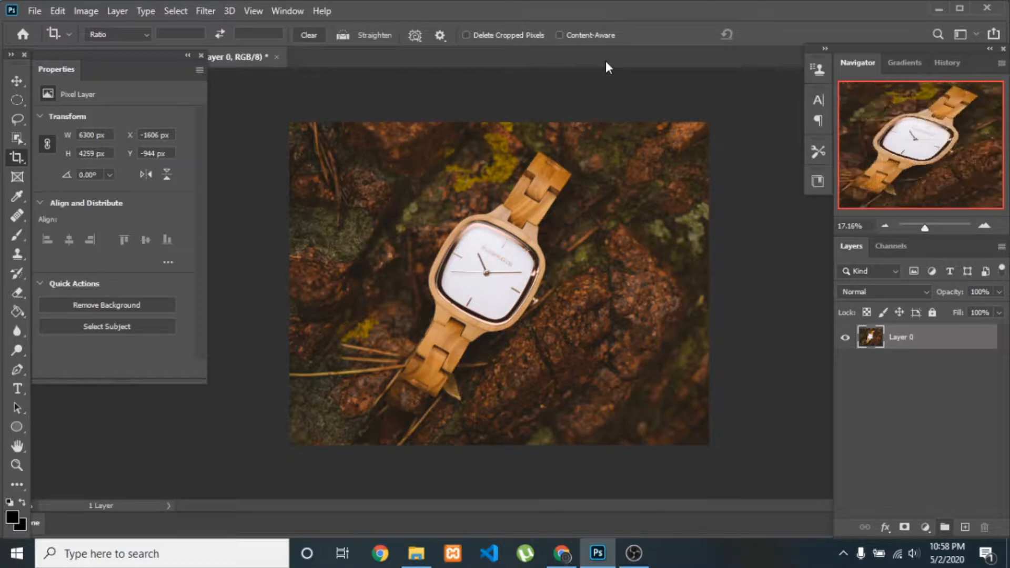
pyautogui.hotkey('ctrl', 'z')
pyautogui.hotkey('ctrl', 'z')
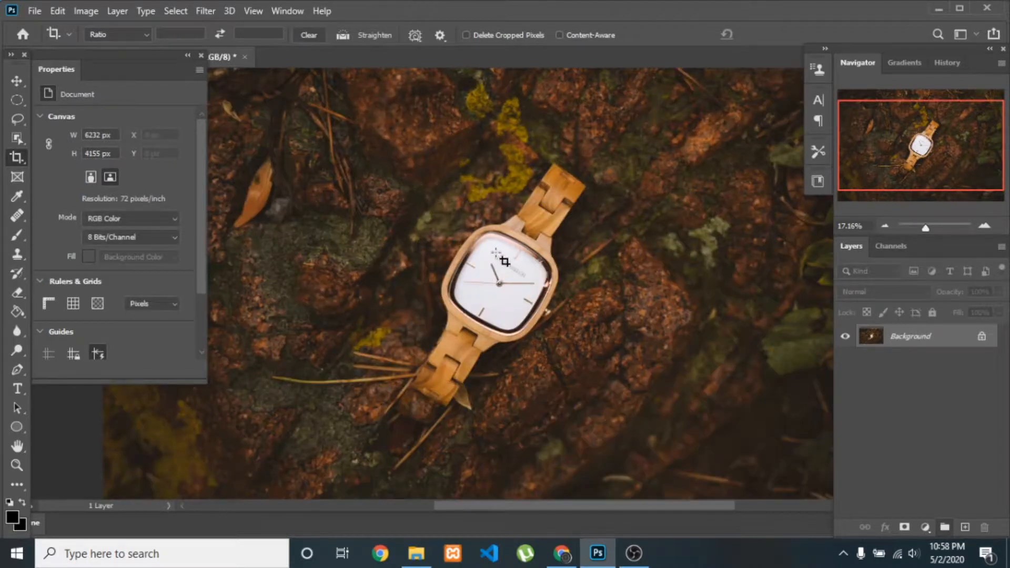
# Draw a crop frame over the full photo and extend its right edge past the image to a width of 6581 px.
pyautogui.scroll(-4, 503, 260)
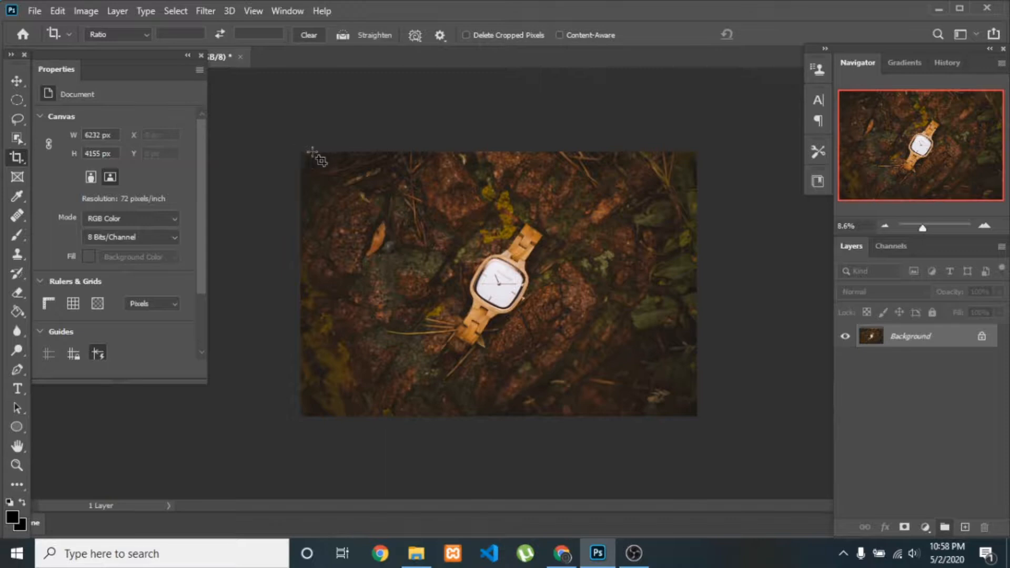
pyautogui.moveTo(308, 150); pyautogui.dragTo(788, 428)
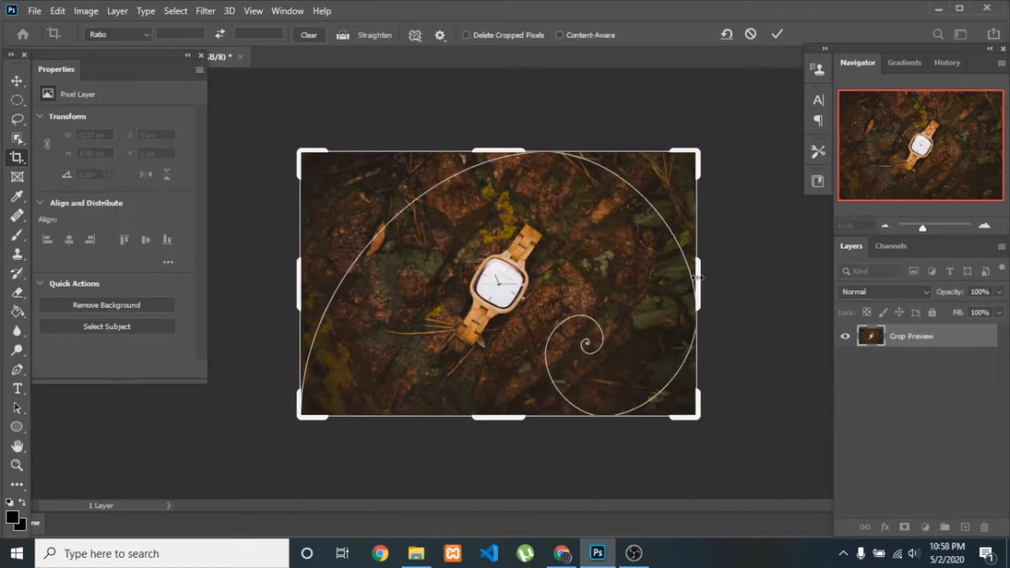
pyautogui.moveTo(705, 283); pyautogui.dragTo(711, 279)
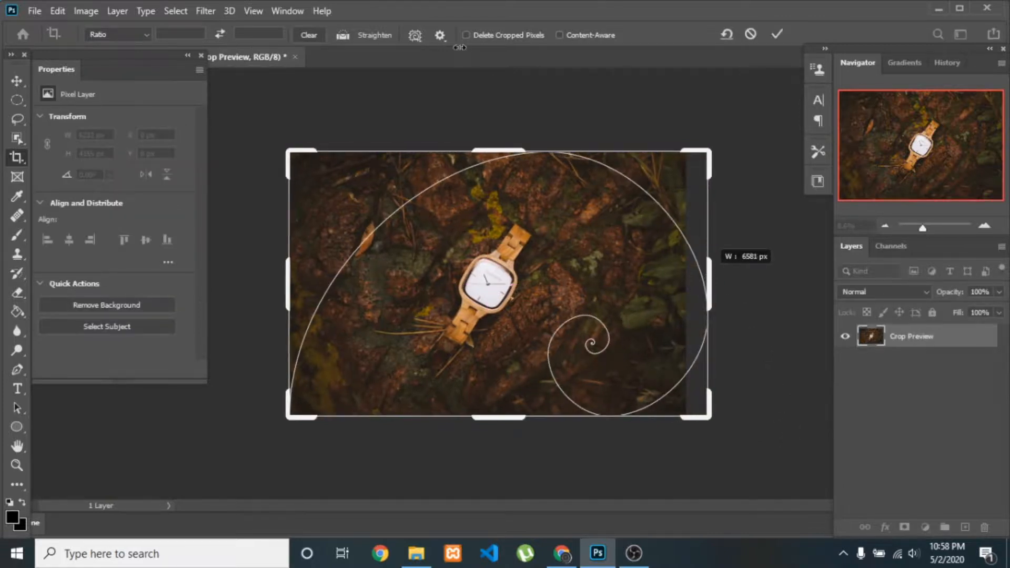
# Set the crop overlay to Rule of Thirds, extend the frame's right edge farther past the photo, and pull it back just inside the image.
pyautogui.click(415, 35)
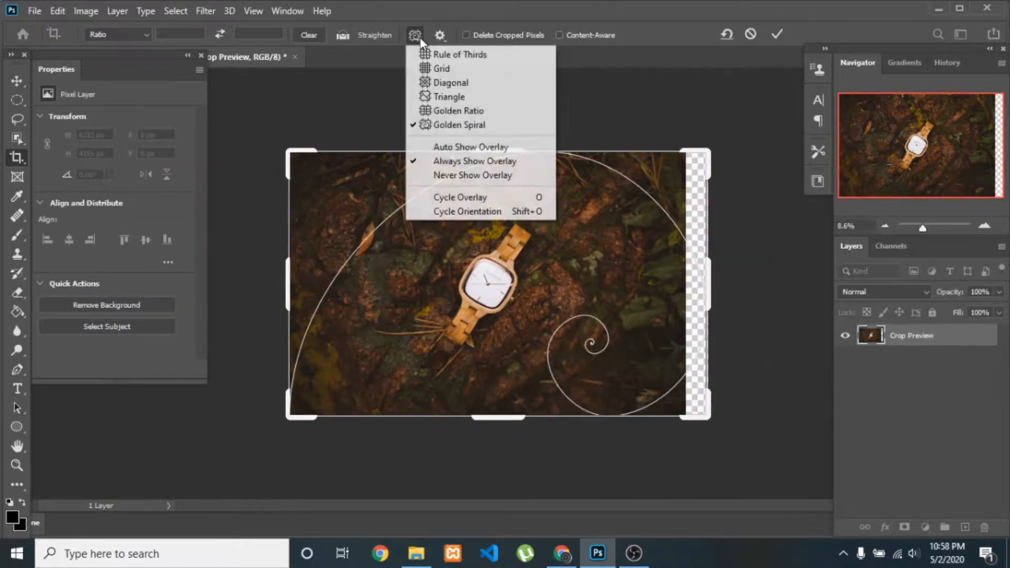
pyautogui.click(448, 55)
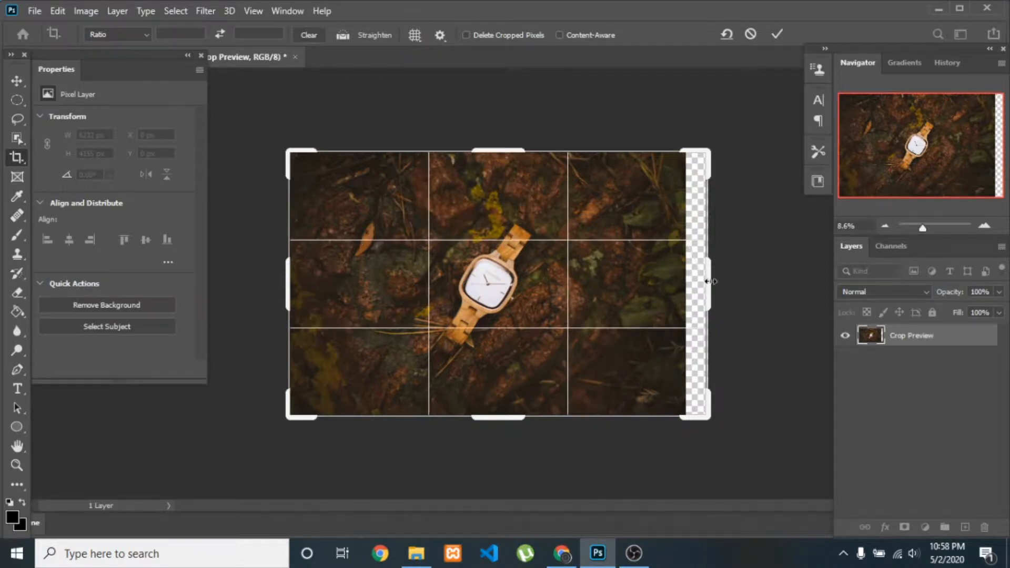
pyautogui.moveTo(709, 282); pyautogui.dragTo(722, 284)
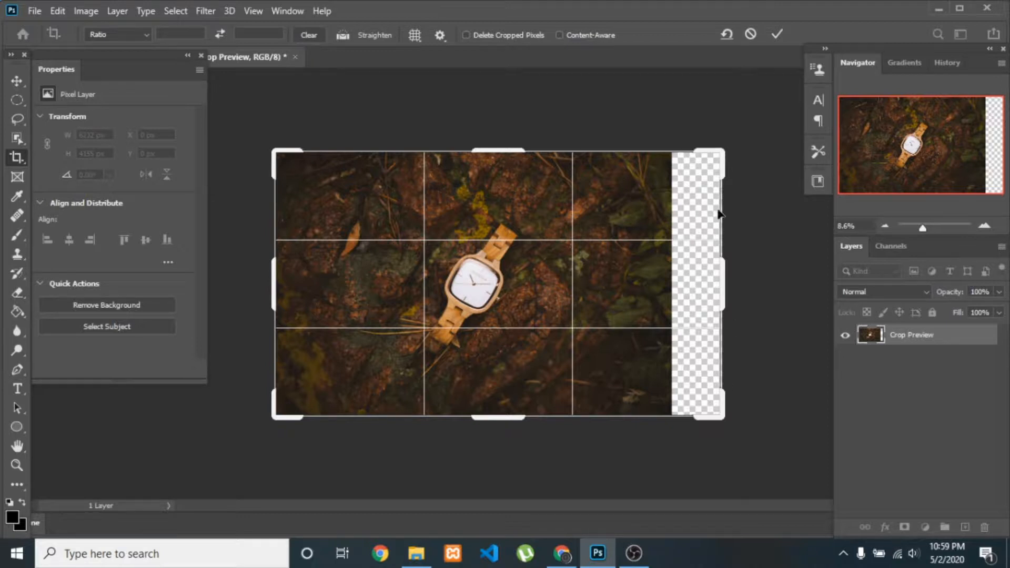
pyautogui.moveTo(722, 289); pyautogui.dragTo(693, 294)
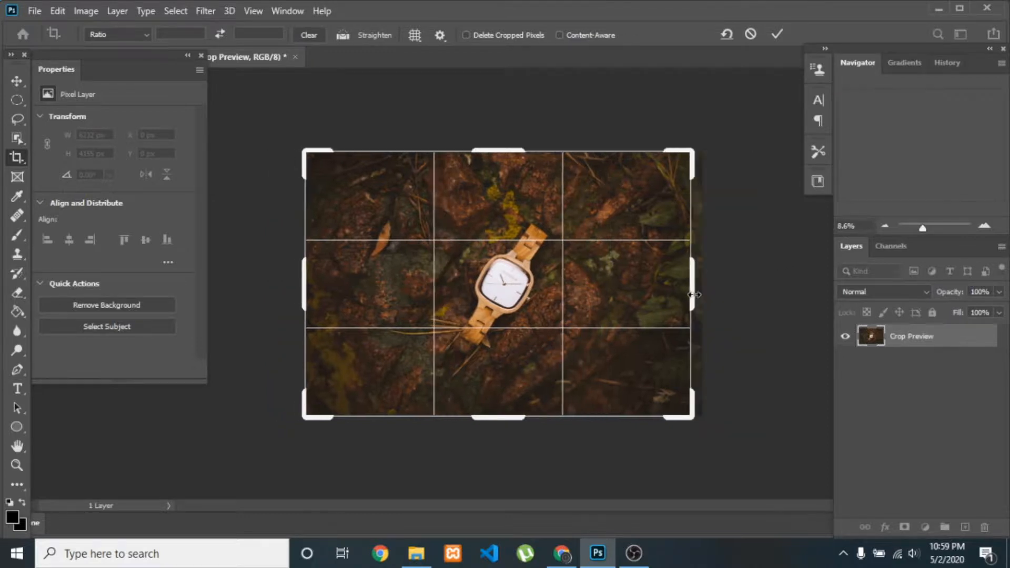
# Turn on Content-Aware and apply a crop extended past the watch photo's right edge to a width of 7325 px.
pyautogui.click(560, 36)
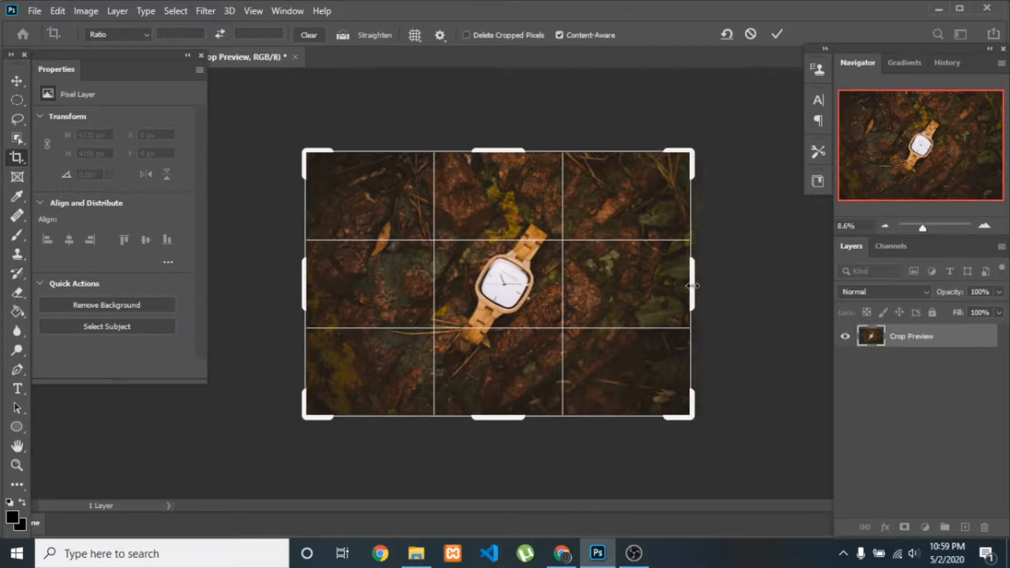
pyautogui.moveTo(687, 285); pyautogui.dragTo(733, 282)
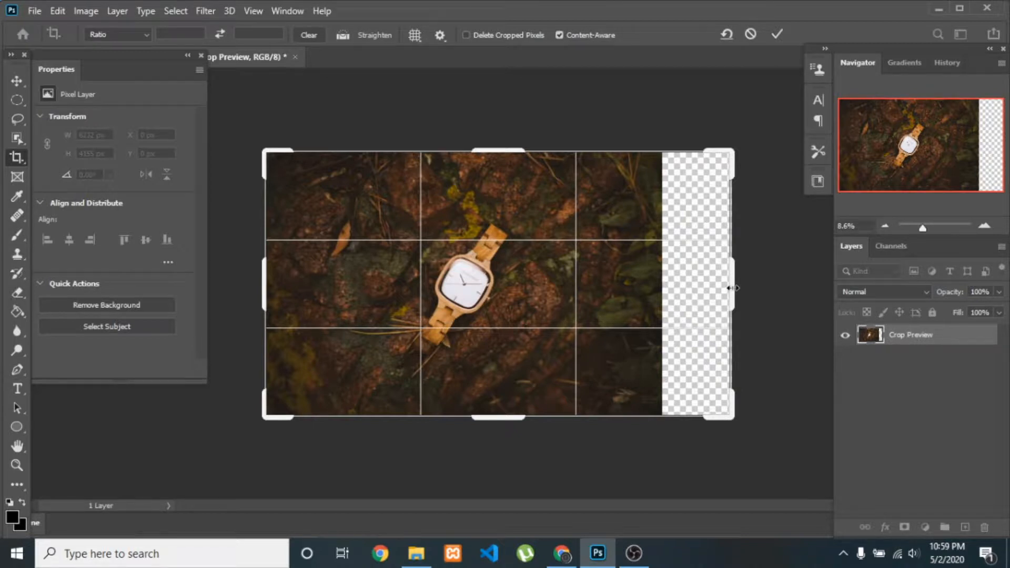
pyautogui.press('Return')
pyautogui.press('Return')
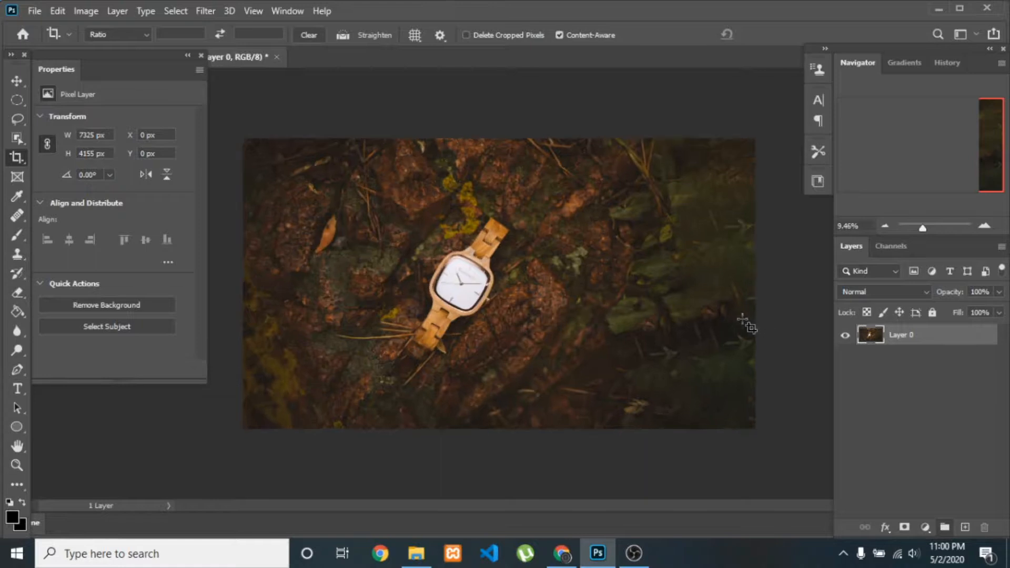
# Examine the content-aware fill along the right side of the extended watch photo.
pyautogui.scroll(1, 747, 324)
pyautogui.press('ctrl')
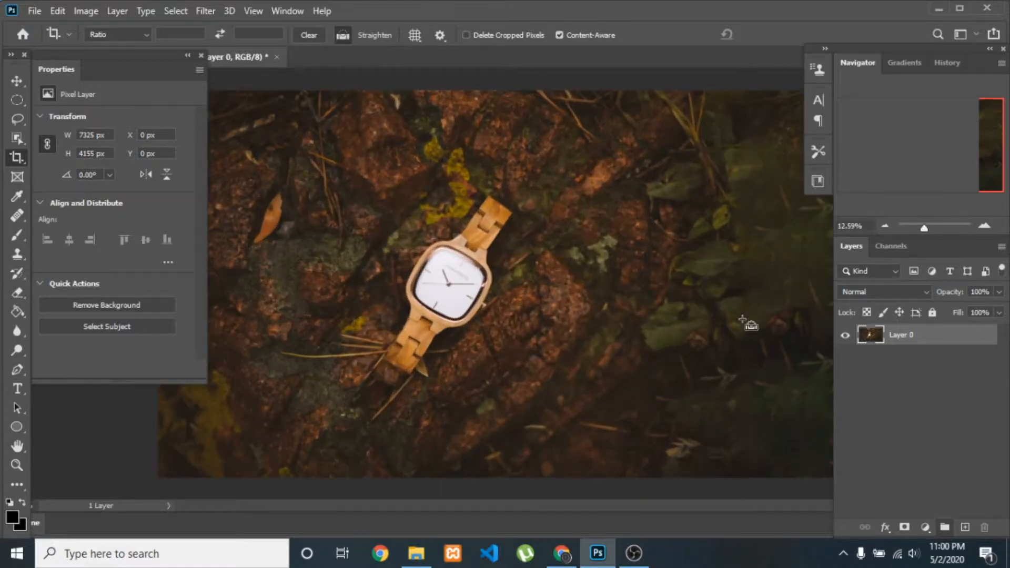
pyautogui.scroll(-2, 747, 324)
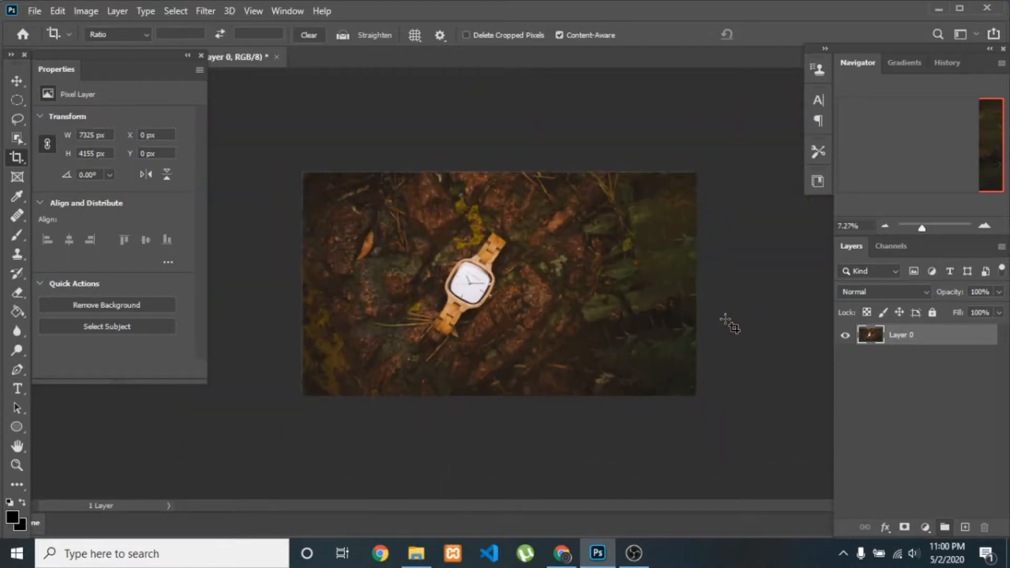
pyautogui.scroll(1, 674, 318)
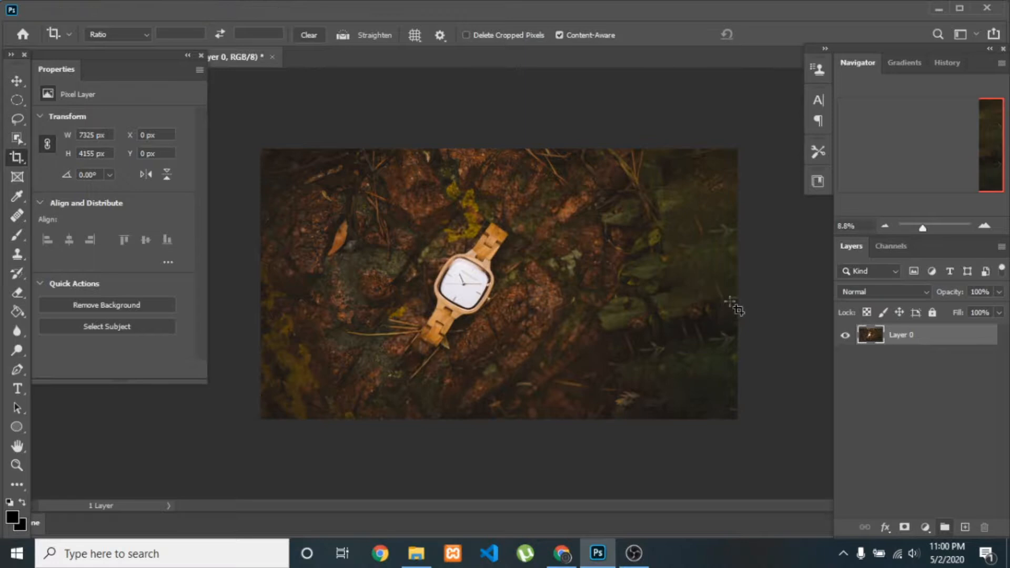
pyautogui.scroll(2, 736, 310)
pyautogui.scroll(-2, 739, 304)
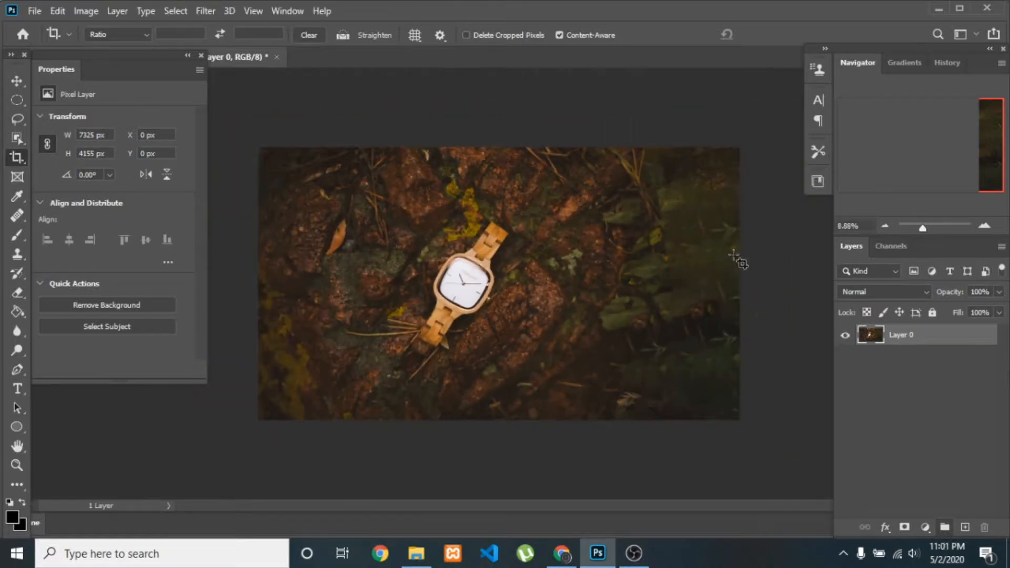
pyautogui.scroll(1, 706, 266)
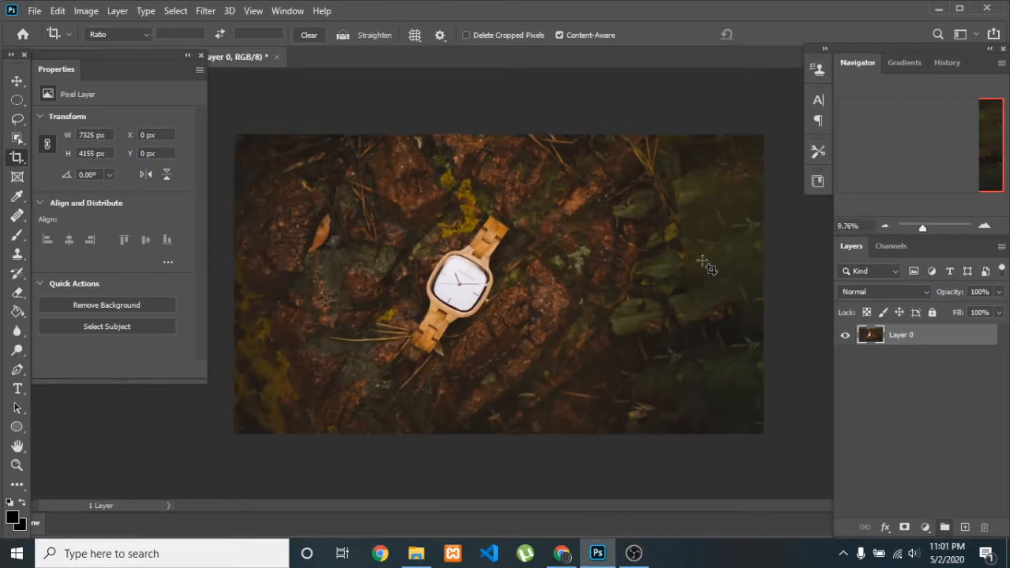
pyautogui.scroll(-1, 707, 266)
pyautogui.scroll(2, 705, 266)
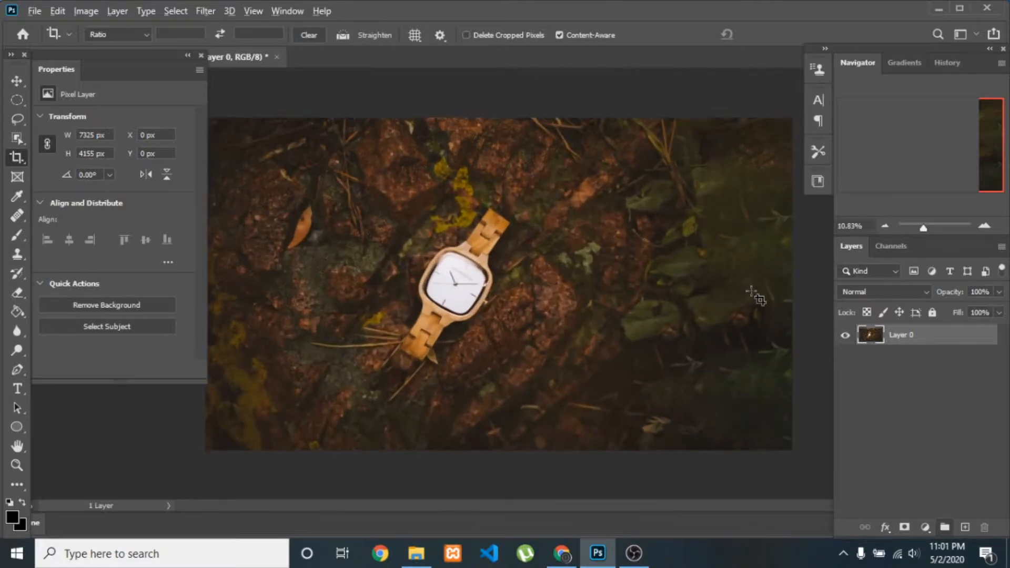
pyautogui.scroll(-1, 755, 292)
pyautogui.scroll(1, 766, 291)
pyautogui.scroll(-1, 767, 290)
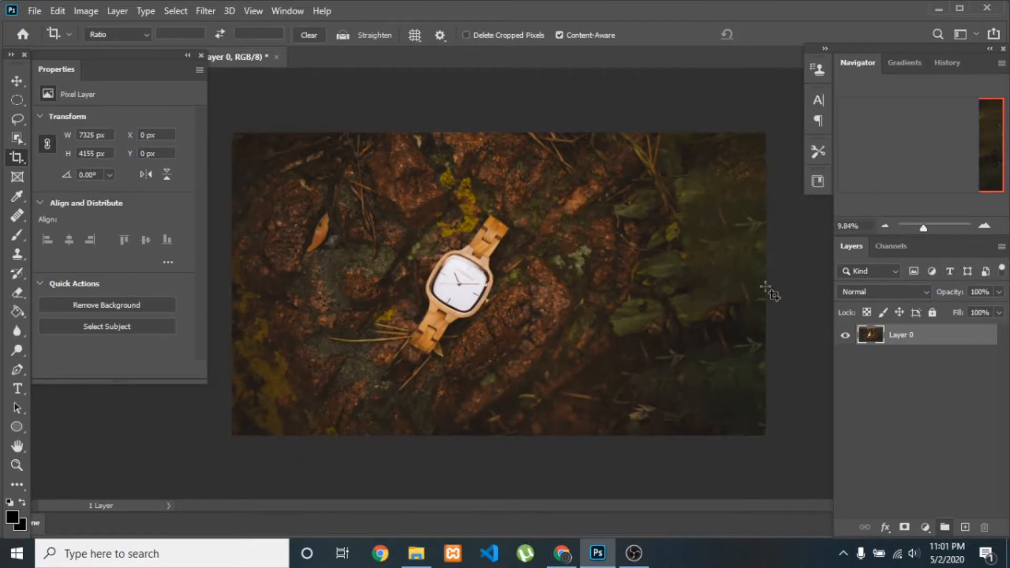
pyautogui.scroll(1, 767, 288)
pyautogui.scroll(-1, 766, 287)
# Undo the content-aware extension back to the original watch photo.
pyautogui.press('ctrl')
pyautogui.press('ctrl')
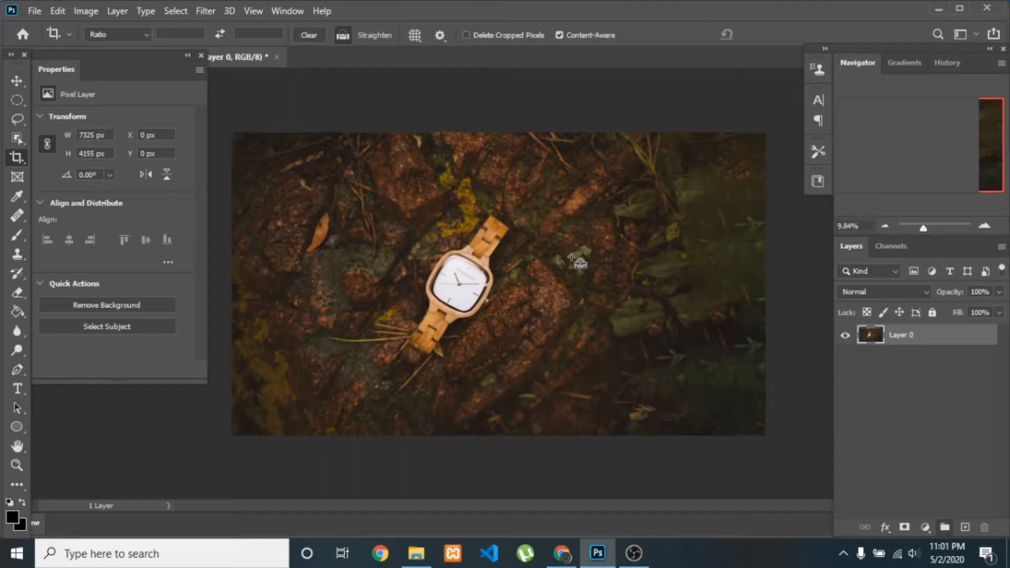
pyautogui.press('Return')
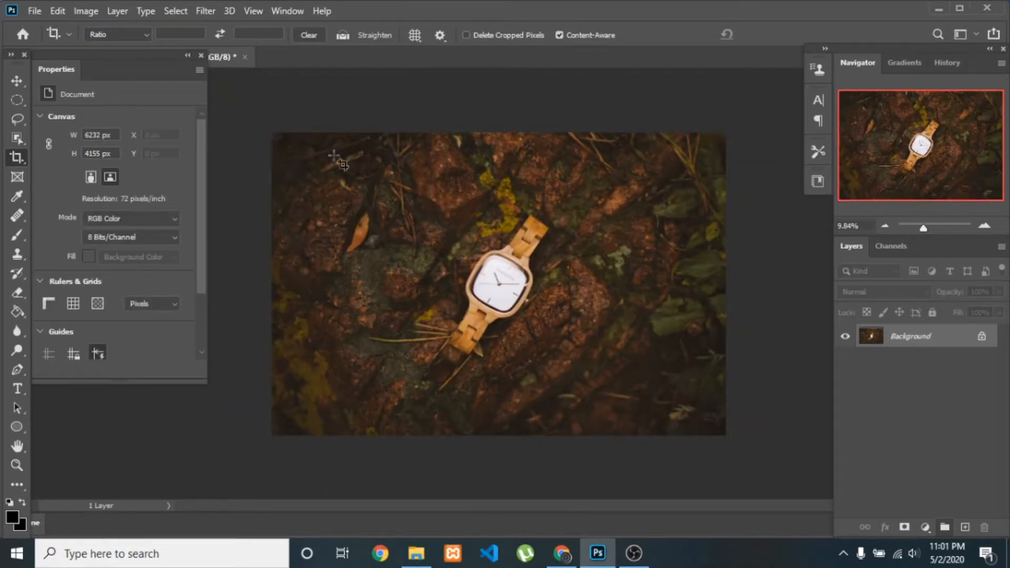
# Extend the crop slightly past the photo's right edge to 6455 px wide with Content-Aware on, and inspect the filled edge.
pyautogui.moveTo(274, 133); pyautogui.dragTo(774, 437)
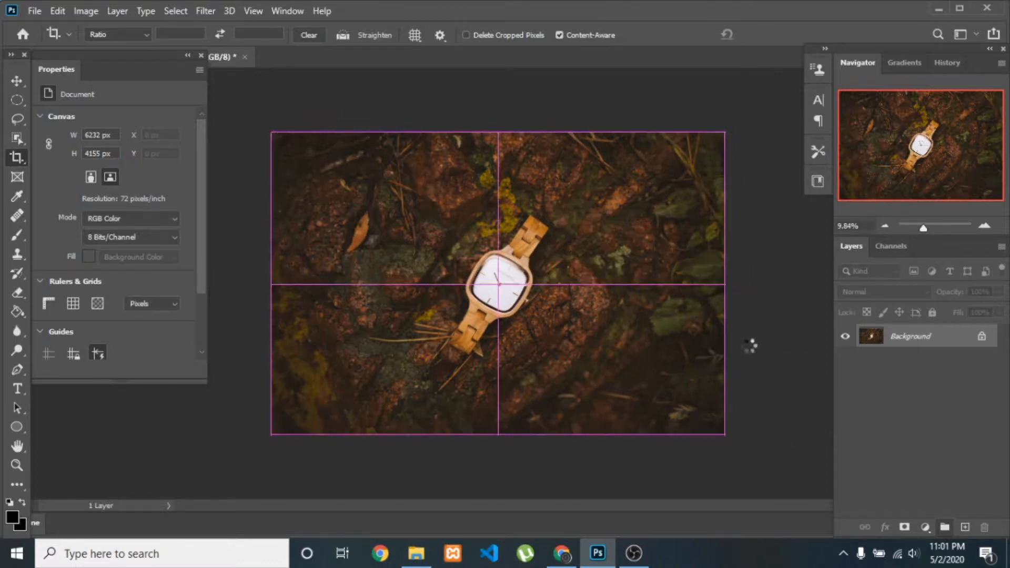
pyautogui.moveTo(729, 288); pyautogui.dragTo(735, 287)
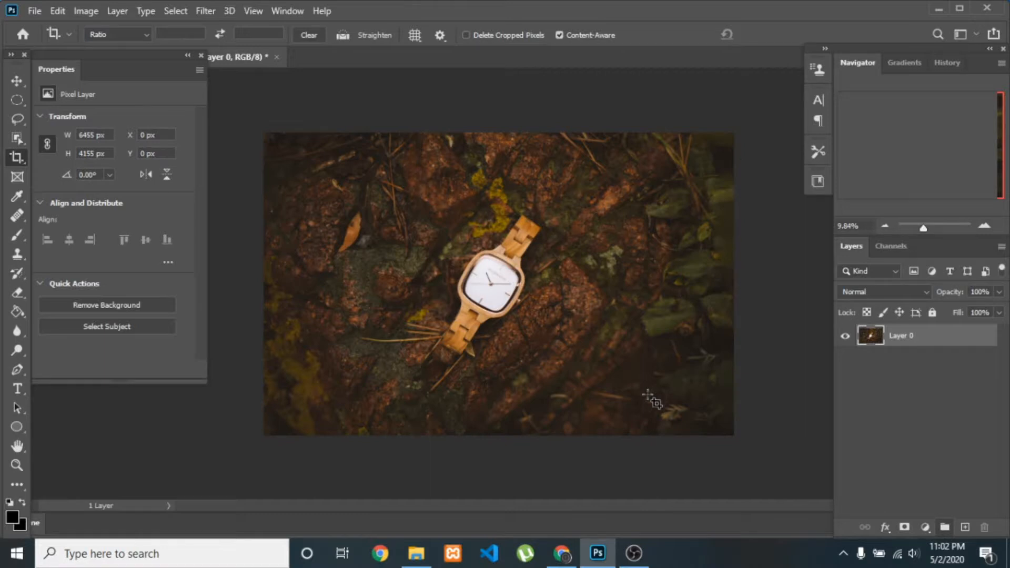
pyautogui.scroll(2, 734, 406)
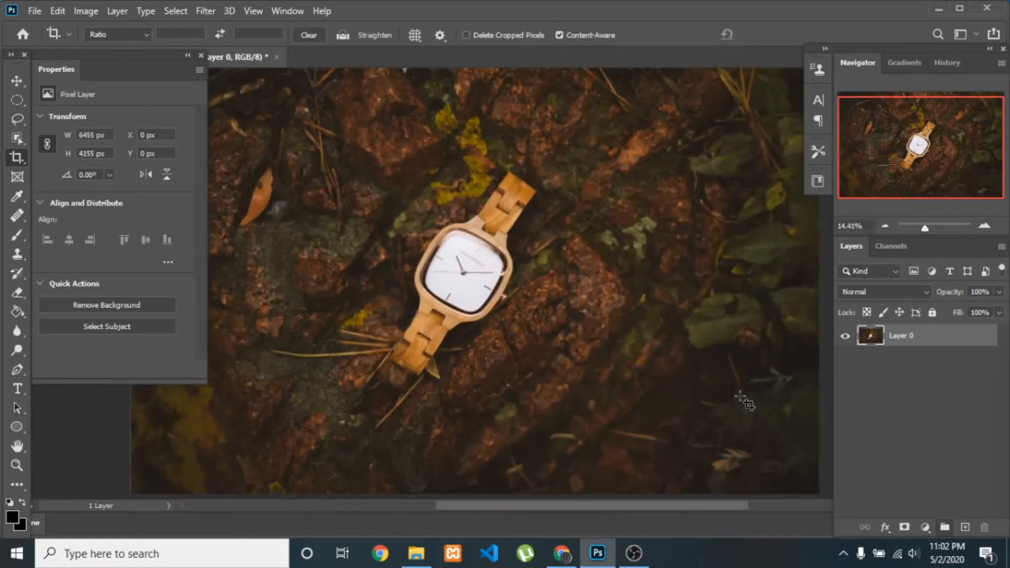
pyautogui.scroll(-2, 746, 405)
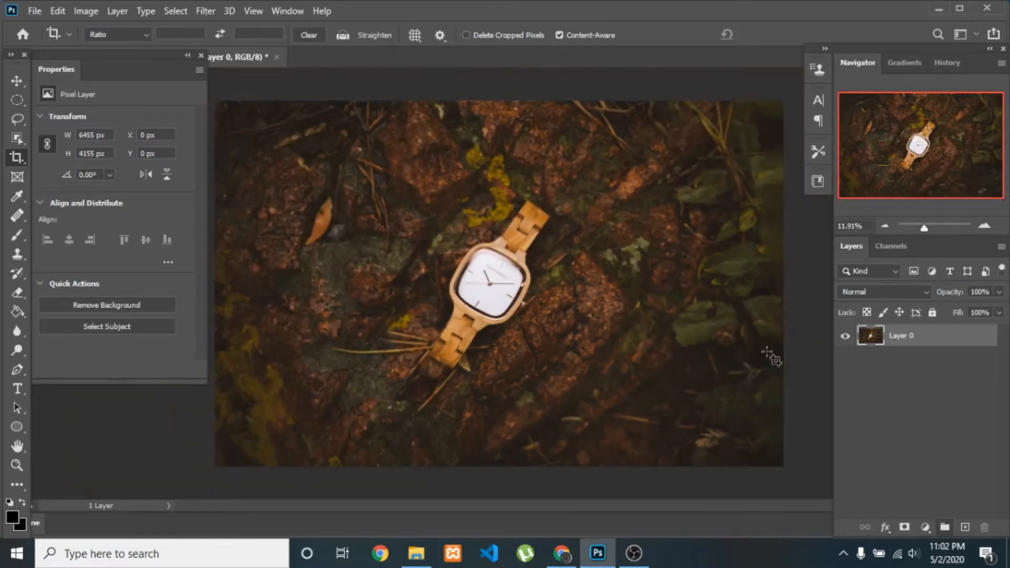
pyautogui.scroll(1, 771, 358)
pyautogui.scroll(-2, 771, 358)
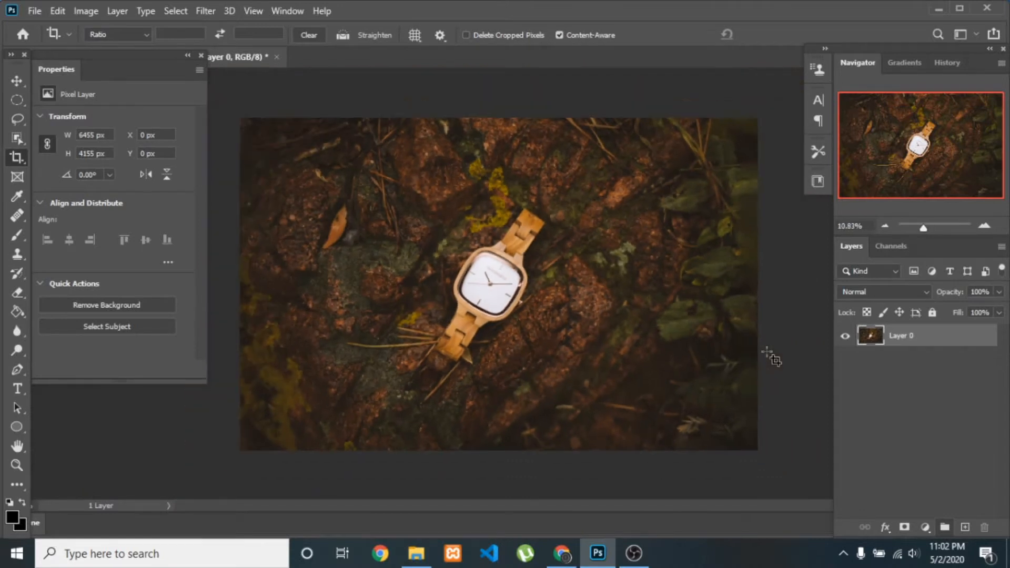
pyautogui.scroll(-1, 771, 358)
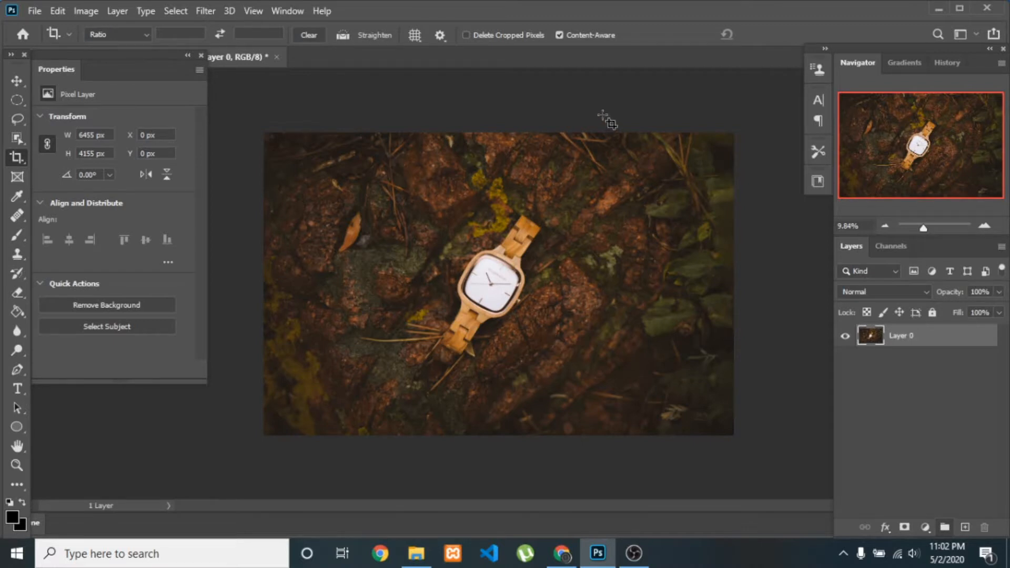
# Undo the content-aware crop and apply a crop extended past the photo's right edge with Content-Aware turned off.
pyautogui.hotkey('ctrl', 'z')
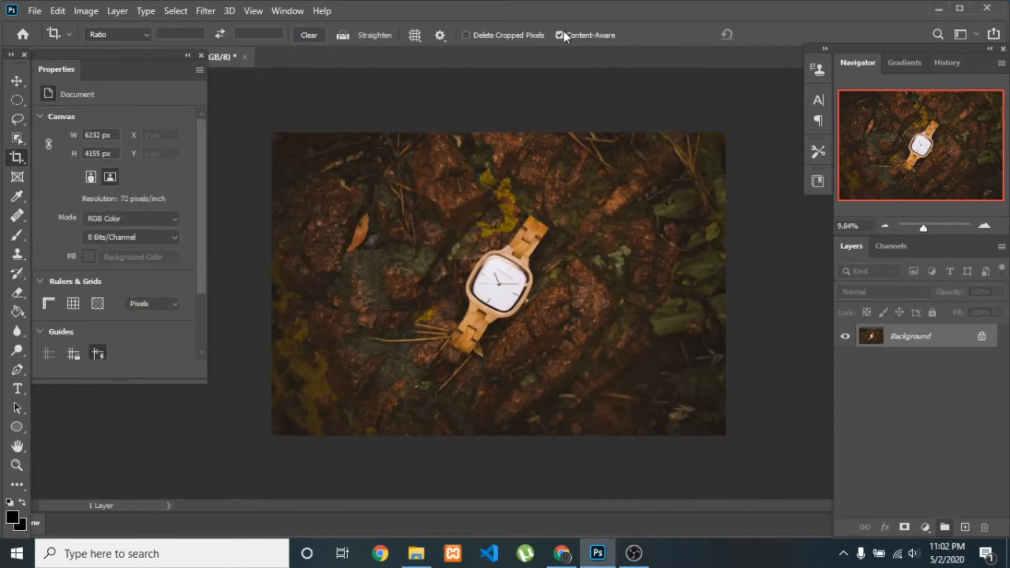
pyautogui.click(560, 35)
pyautogui.moveTo(270, 133); pyautogui.dragTo(798, 445)
pyautogui.moveTo(729, 288); pyautogui.dragTo(748, 277)
pyautogui.press('Return')
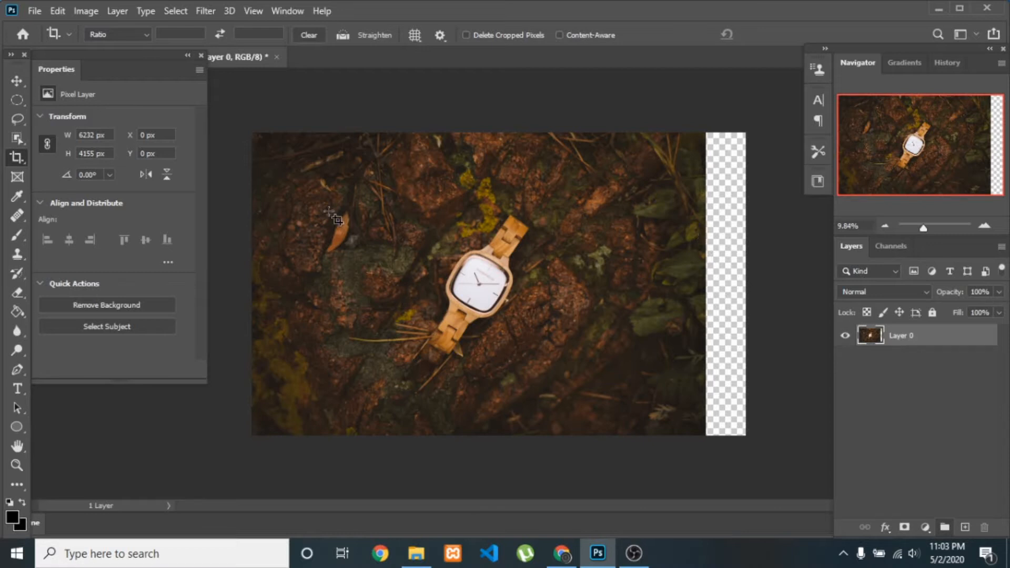
# Switch to the Perspective Crop tool and open the photo of a hand holding an open book from the Downloads folder.
pyautogui.rightClick(20, 156)
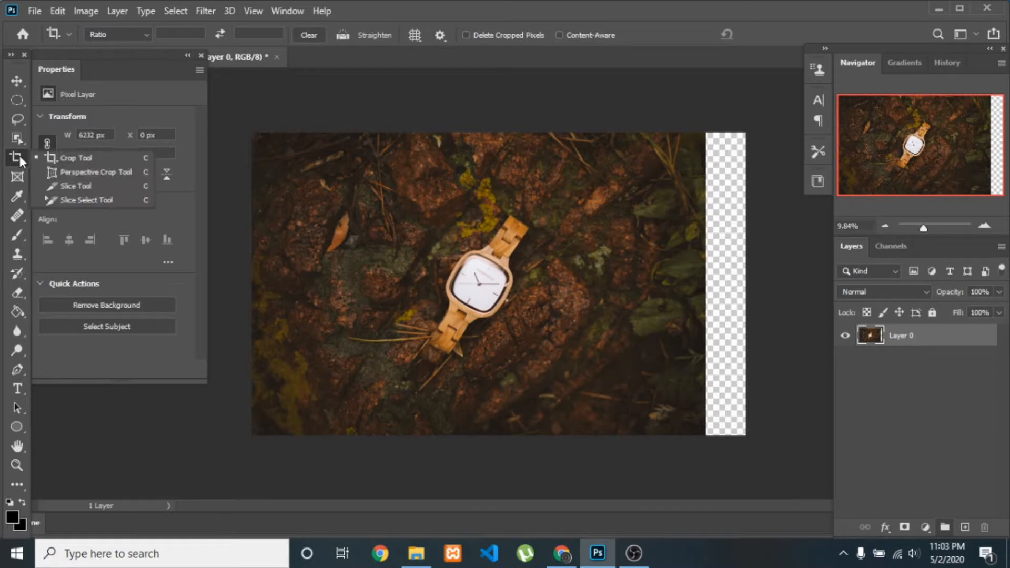
pyautogui.click(93, 172)
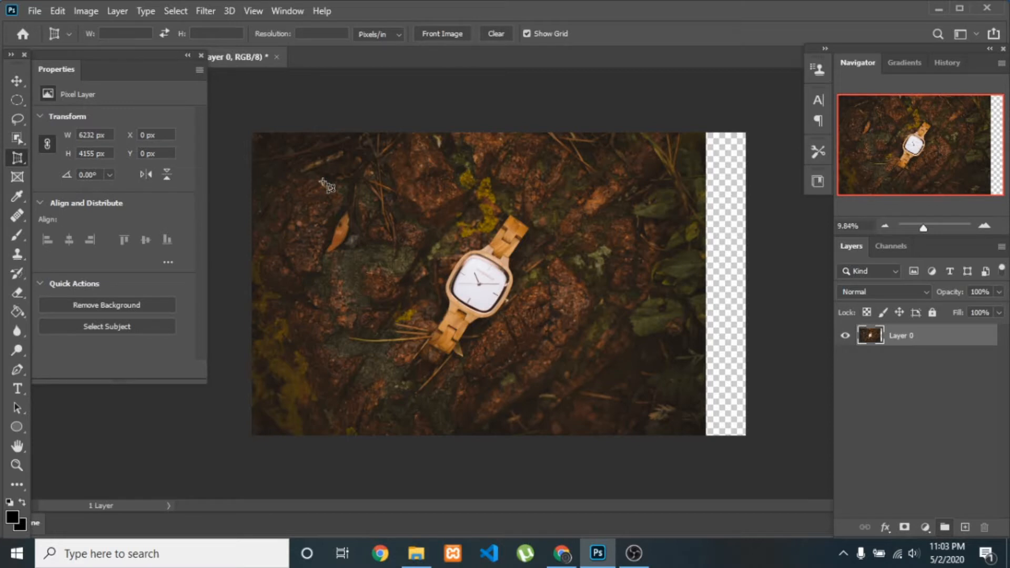
pyautogui.hotkey('ctrl', 'o')
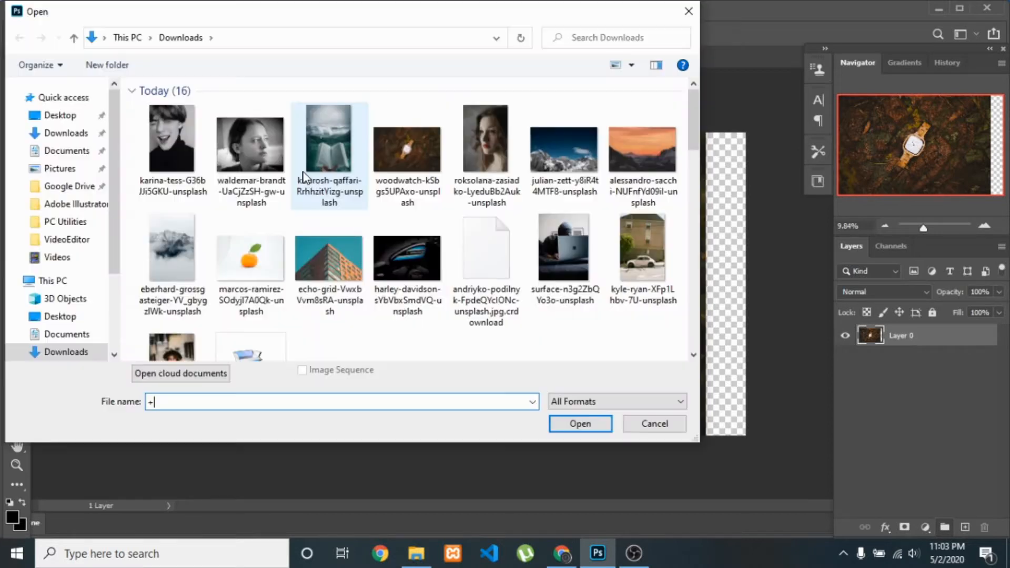
pyautogui.click(327, 135)
pyautogui.click(589, 424)
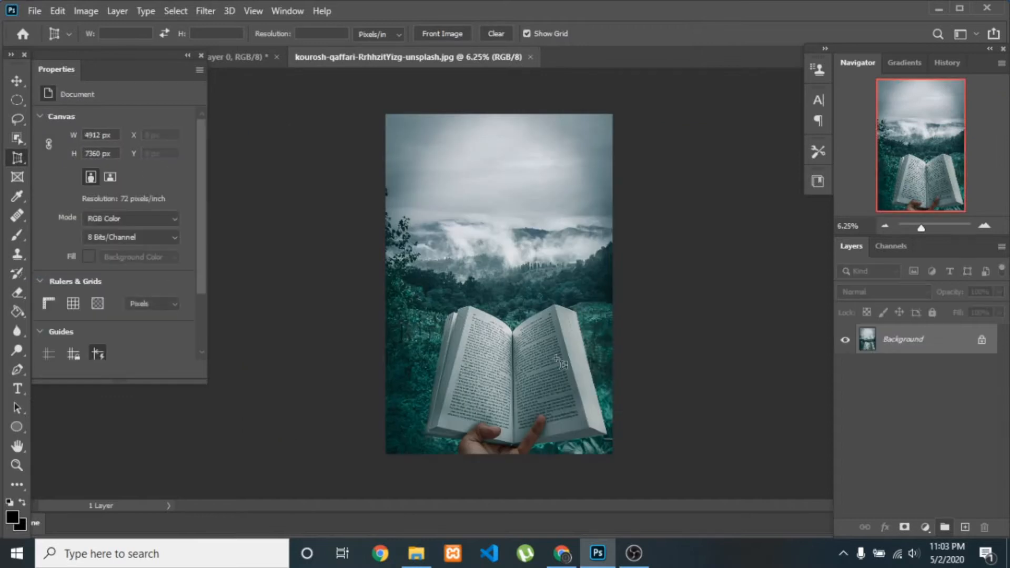
# Place the four perspective crop corners on the corners of the book's right-hand page and apply the crop.
pyautogui.scroll(-1, 571, 371)
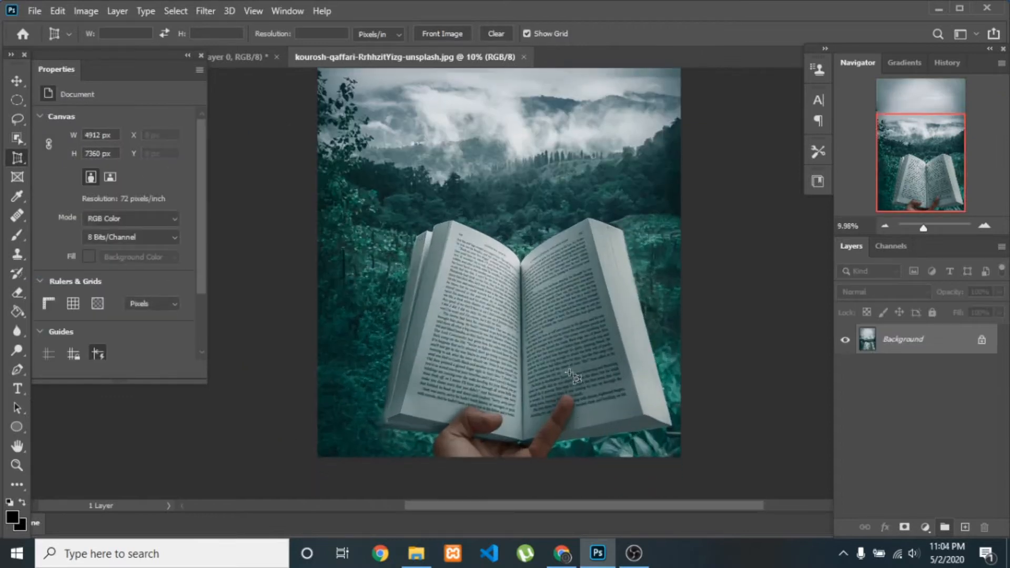
pyautogui.scroll(2, 573, 369)
pyautogui.scroll(-1, 571, 366)
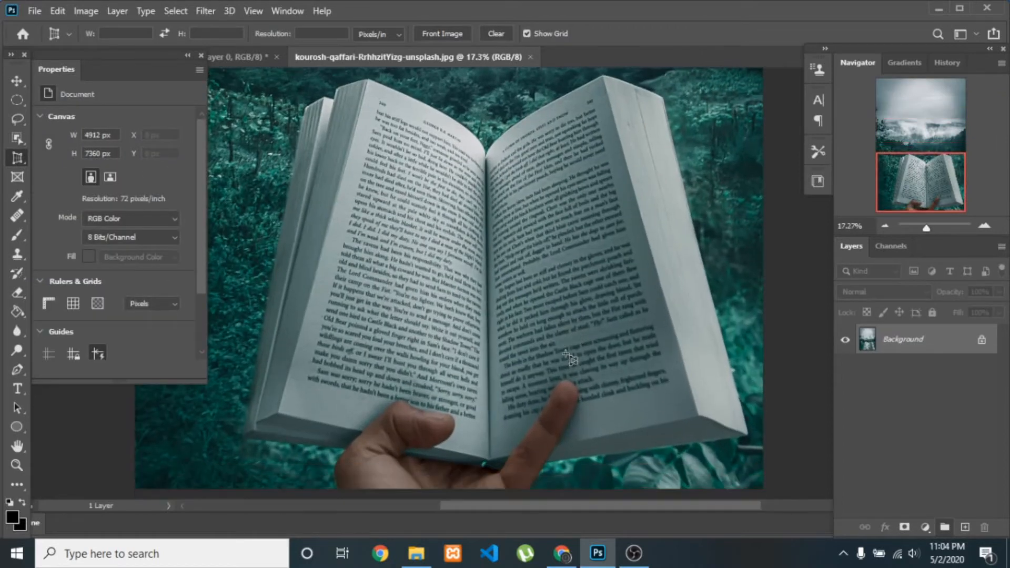
pyautogui.scroll(2, 570, 361)
pyautogui.scroll(1, 547, 267)
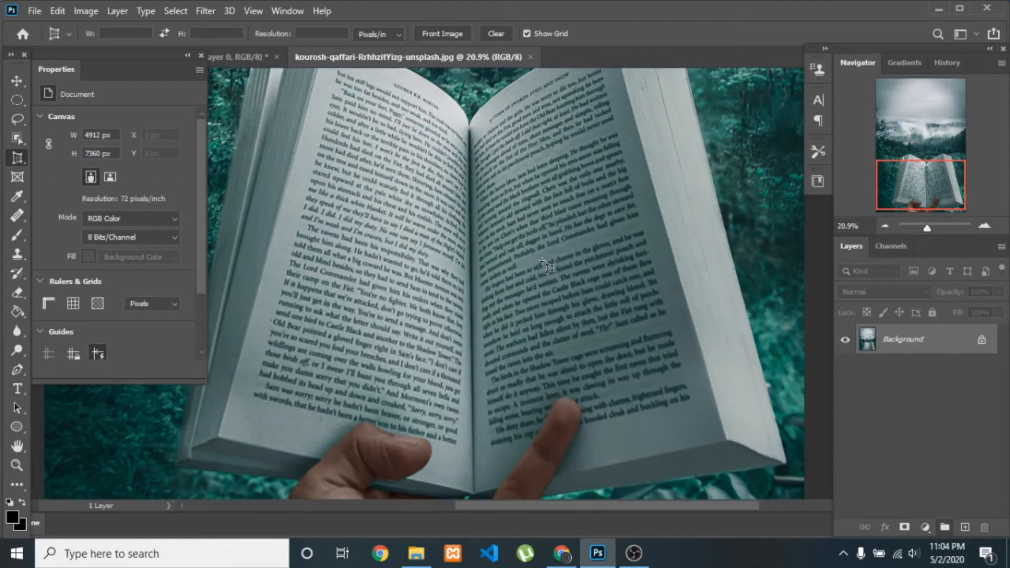
pyautogui.scroll(-1, 548, 268)
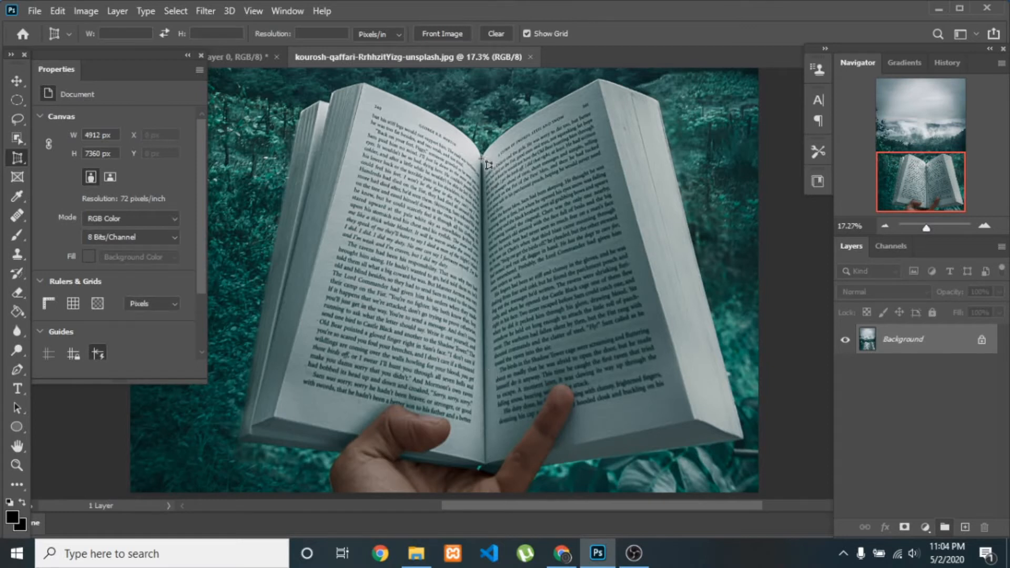
pyautogui.scroll(2, 488, 165)
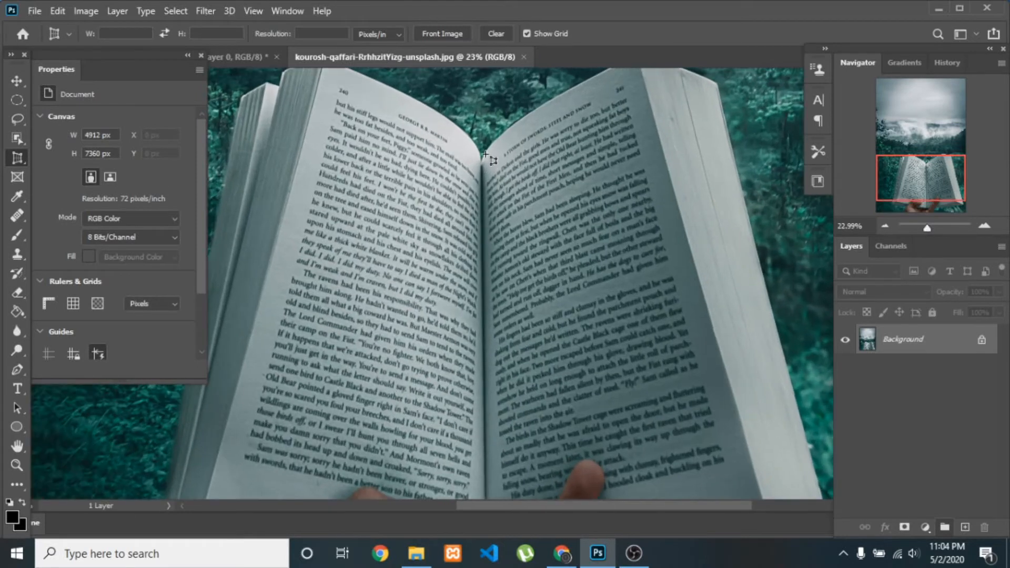
pyautogui.click(483, 154)
pyautogui.scroll(-2, 545, 107)
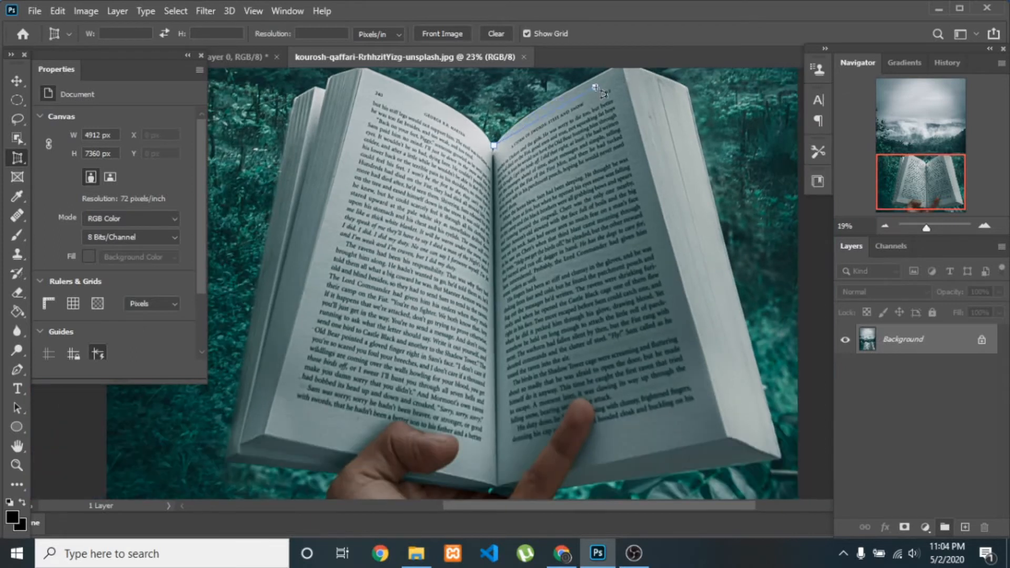
pyautogui.scroll(1, 622, 69)
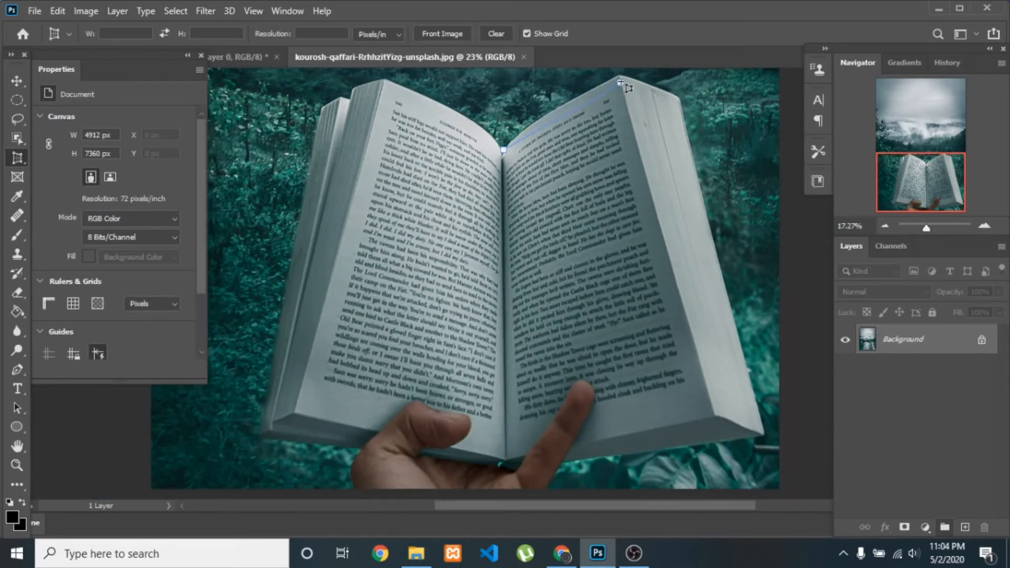
pyautogui.click(617, 77)
pyautogui.click(713, 417)
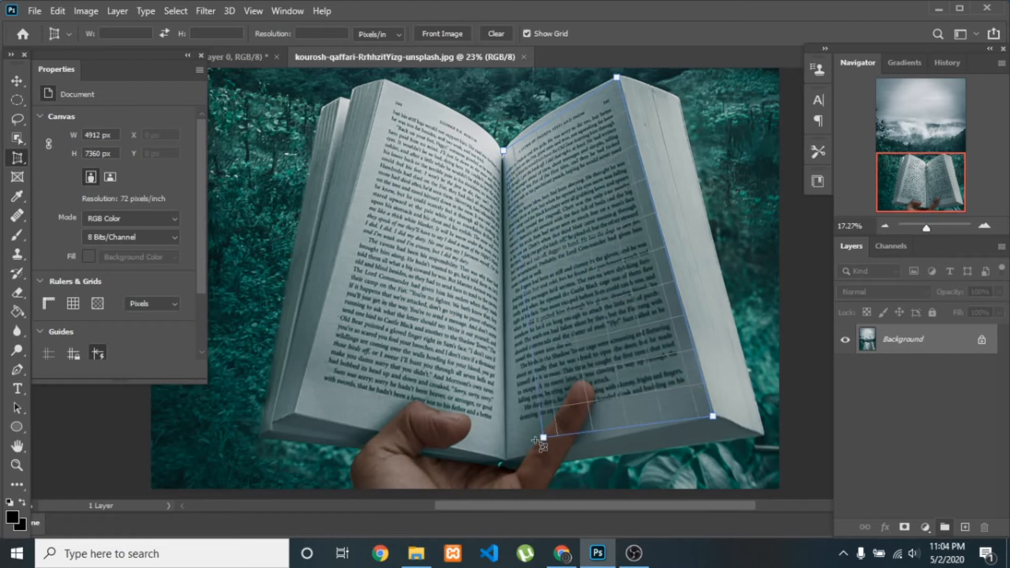
pyautogui.click(506, 453)
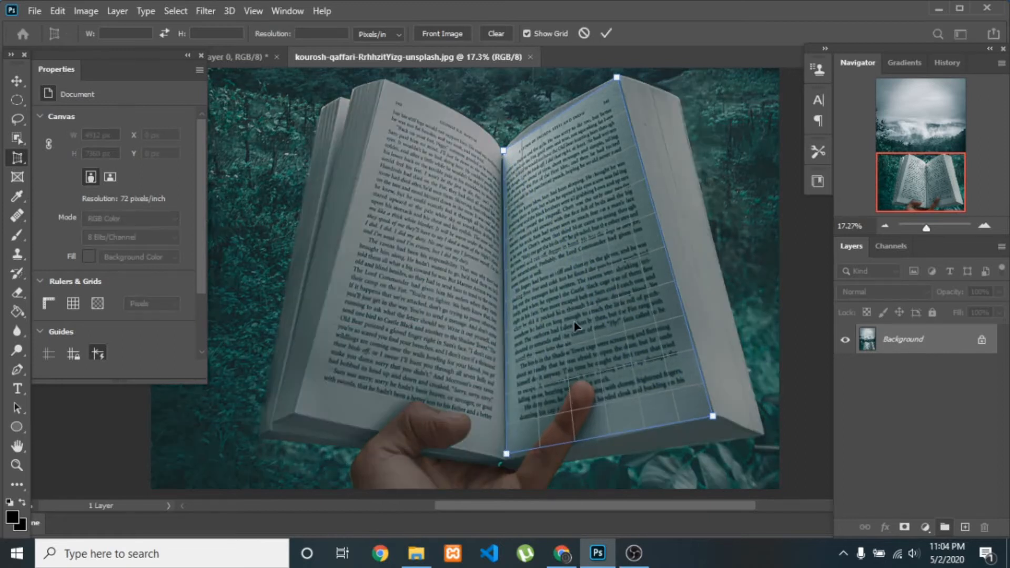
pyautogui.press('Return')
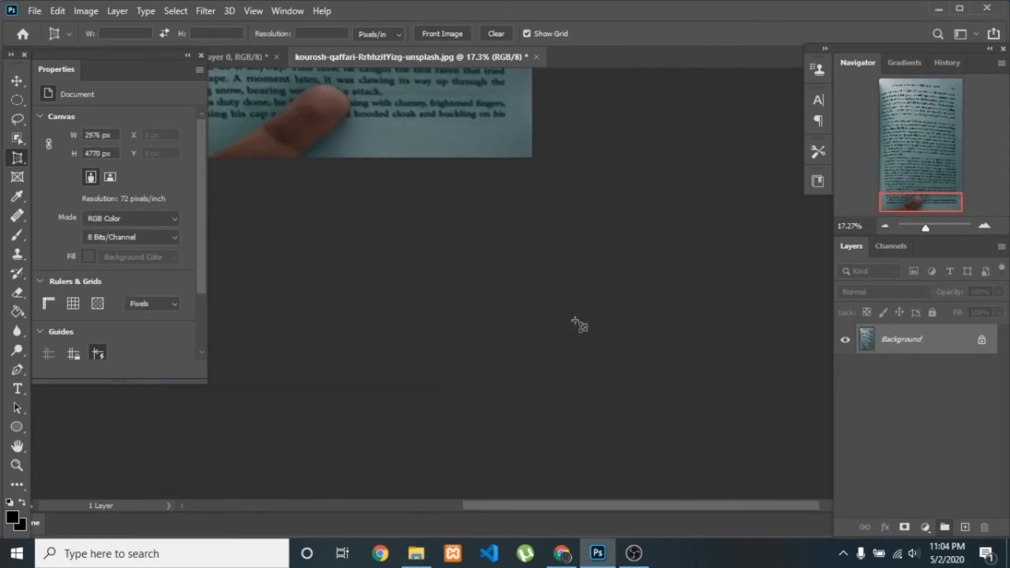
# Fit the cropped page to the view and examine its corrected perspective and text.
pyautogui.hotkey('ctrl', '0')
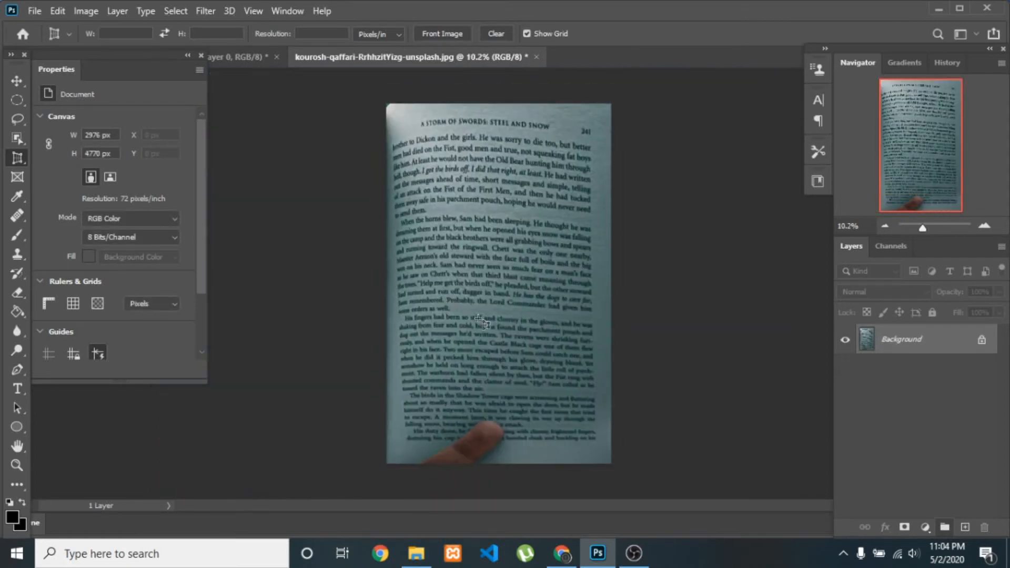
pyautogui.hotkey('ctrl', '+')
pyautogui.hotkey('ctrl', '0')
pyautogui.scroll(-3, 498, 327)
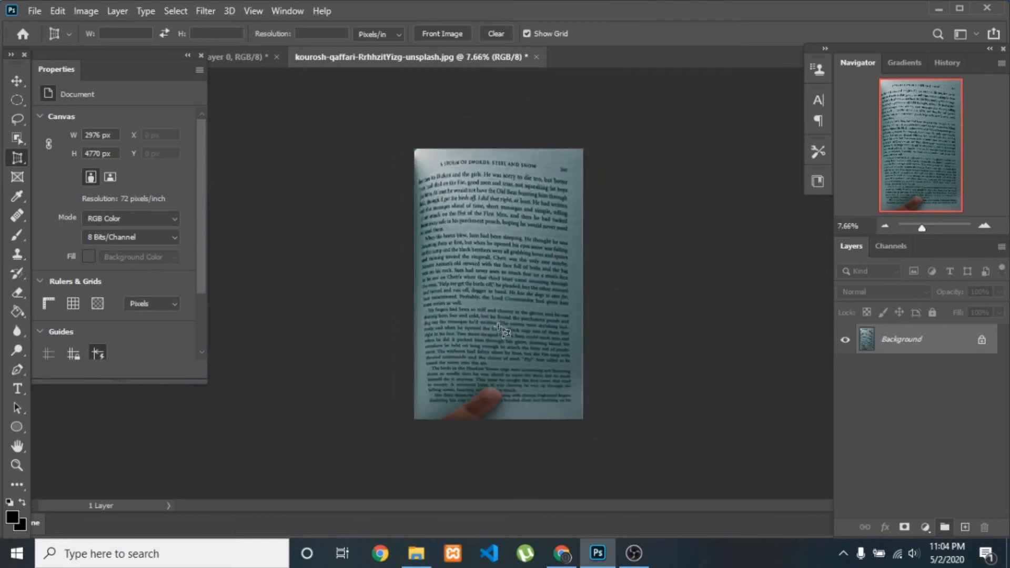
pyautogui.scroll(3, 498, 327)
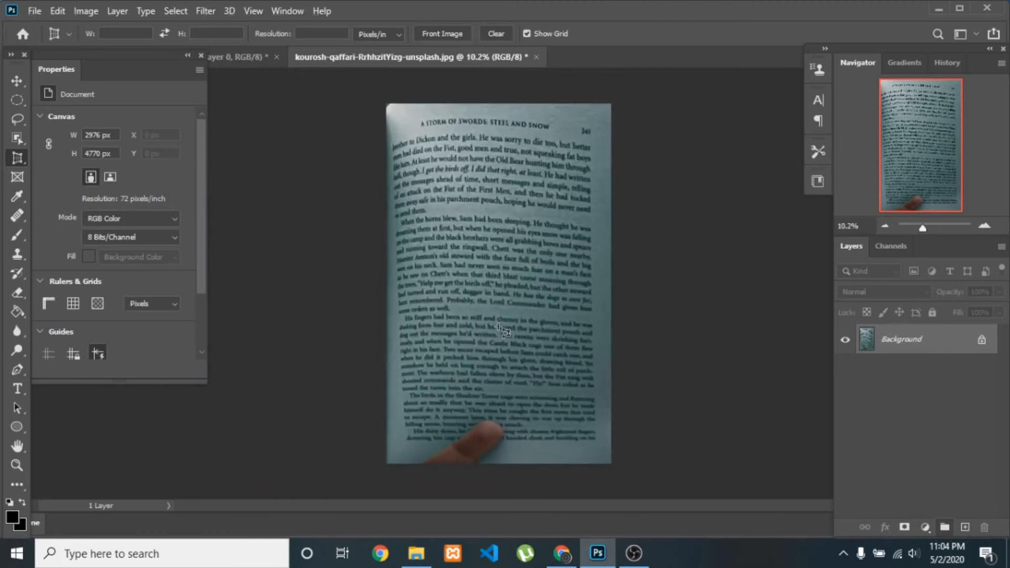
pyautogui.scroll(-1, 498, 326)
pyautogui.scroll(2, 498, 326)
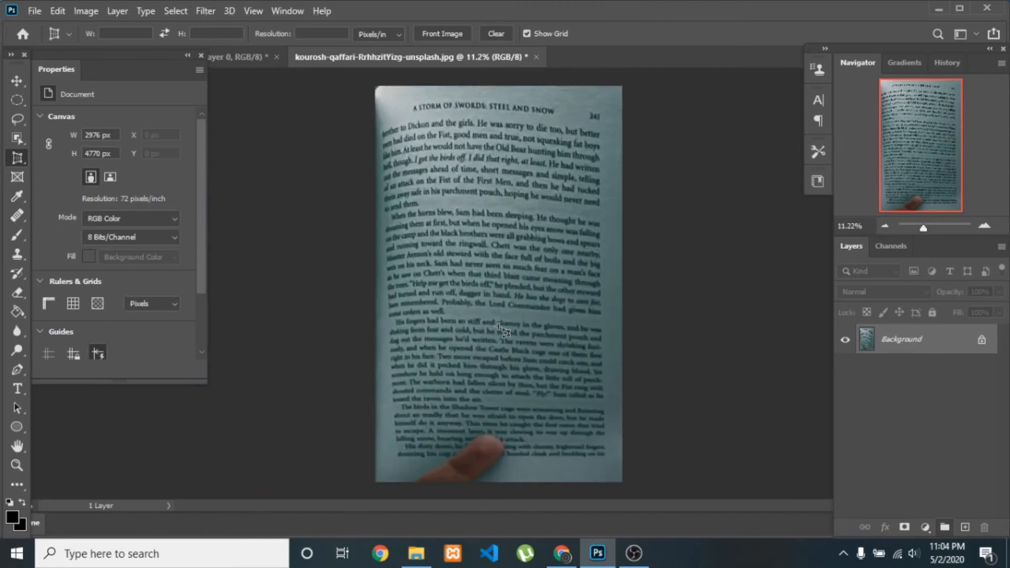
pyautogui.scroll(-1, 501, 330)
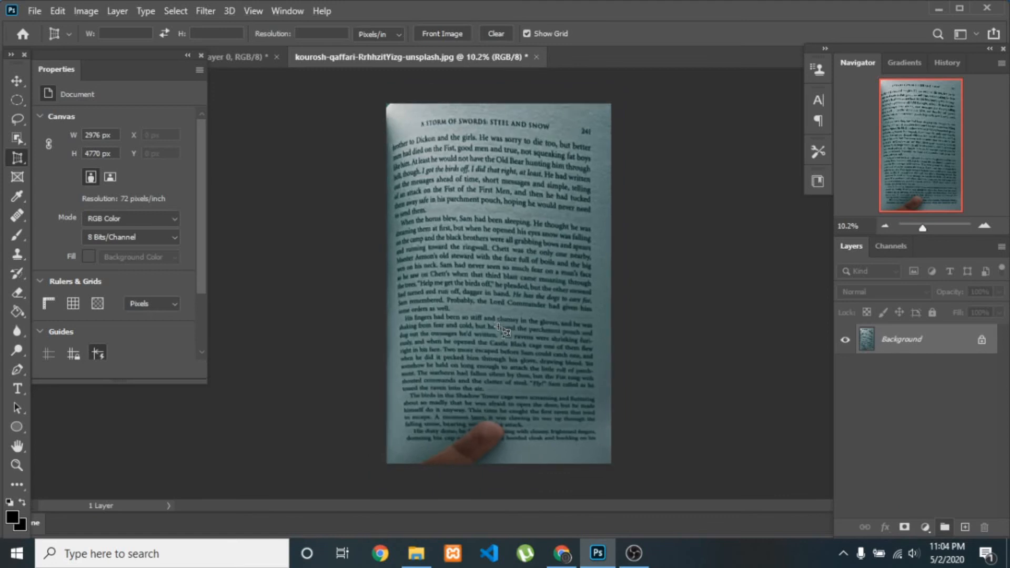
pyautogui.scroll(1, 501, 331)
pyautogui.scroll(-1, 501, 331)
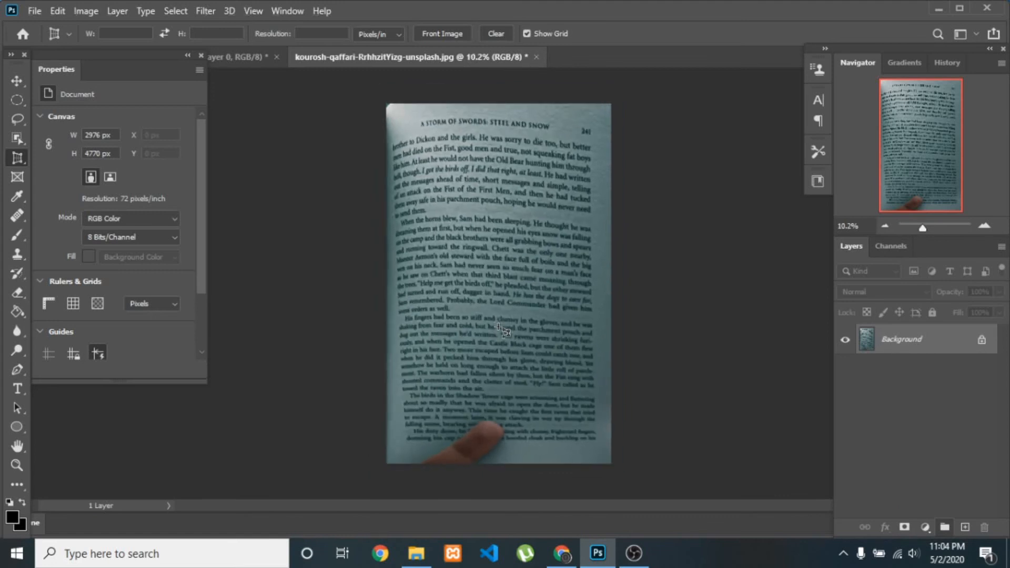